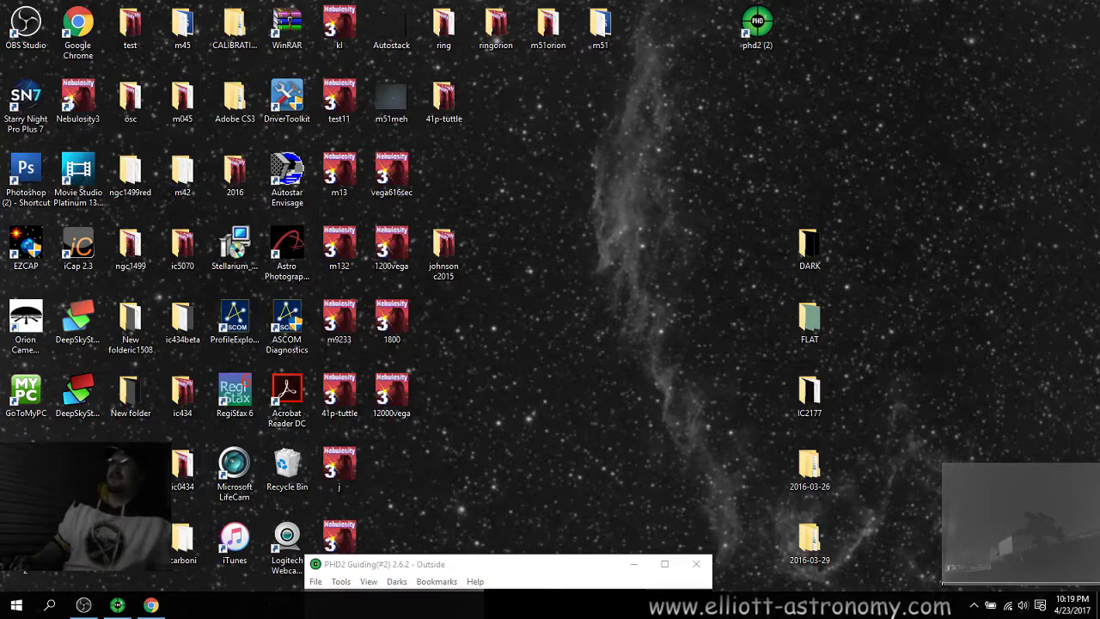
Launch PHD Guiding 1.14.2 from the desktop.
double_click(138, 477)
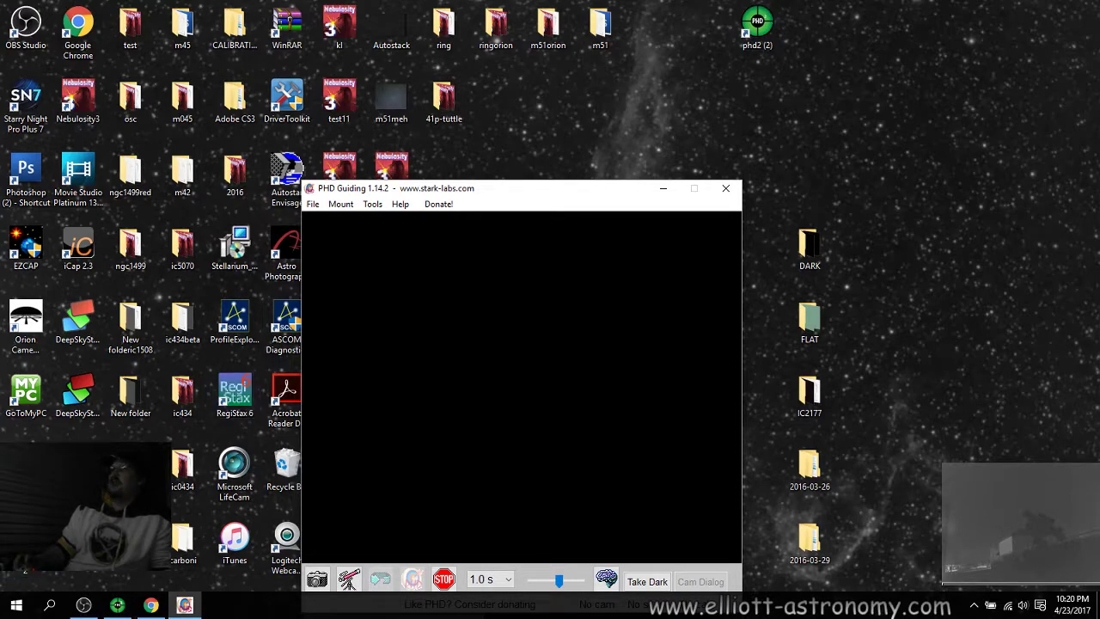
right_click(630, 95)
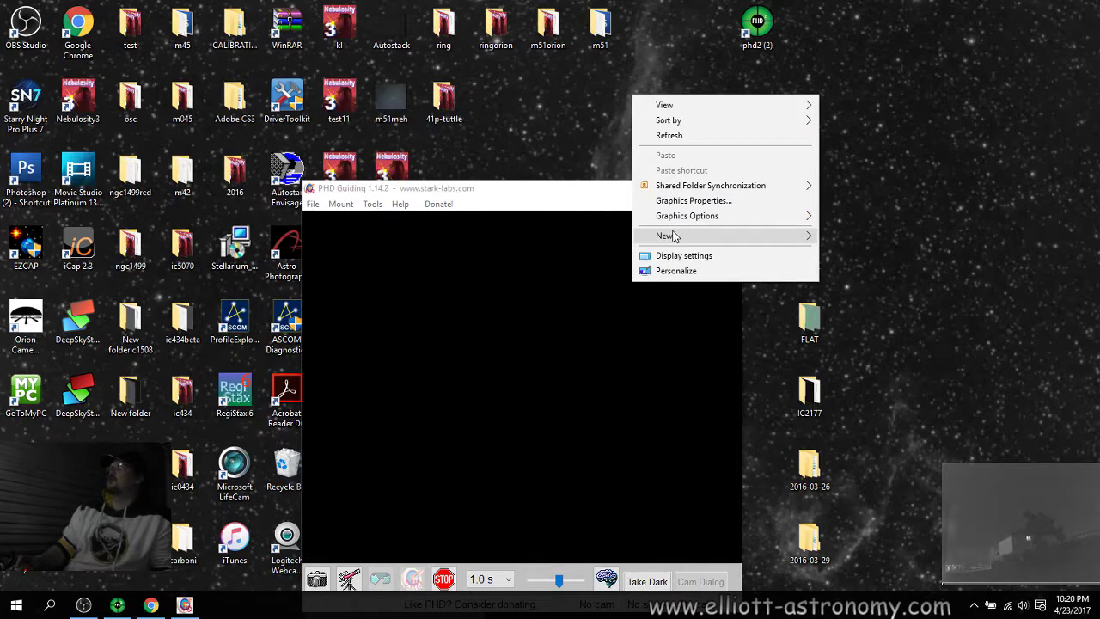
mouse_move(675, 237)
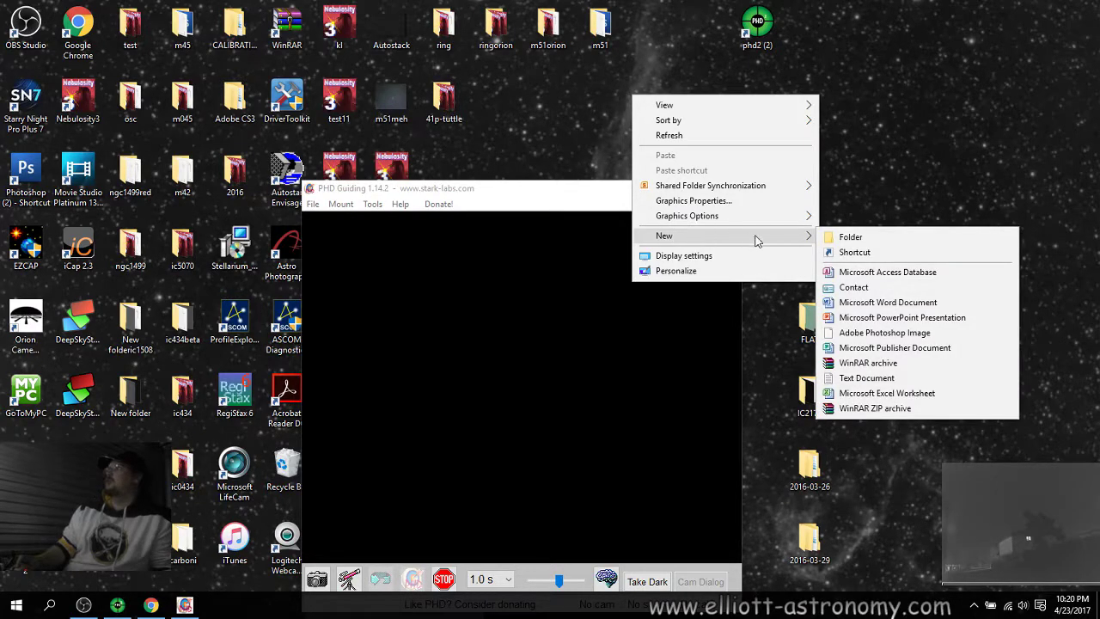
click(849, 252)
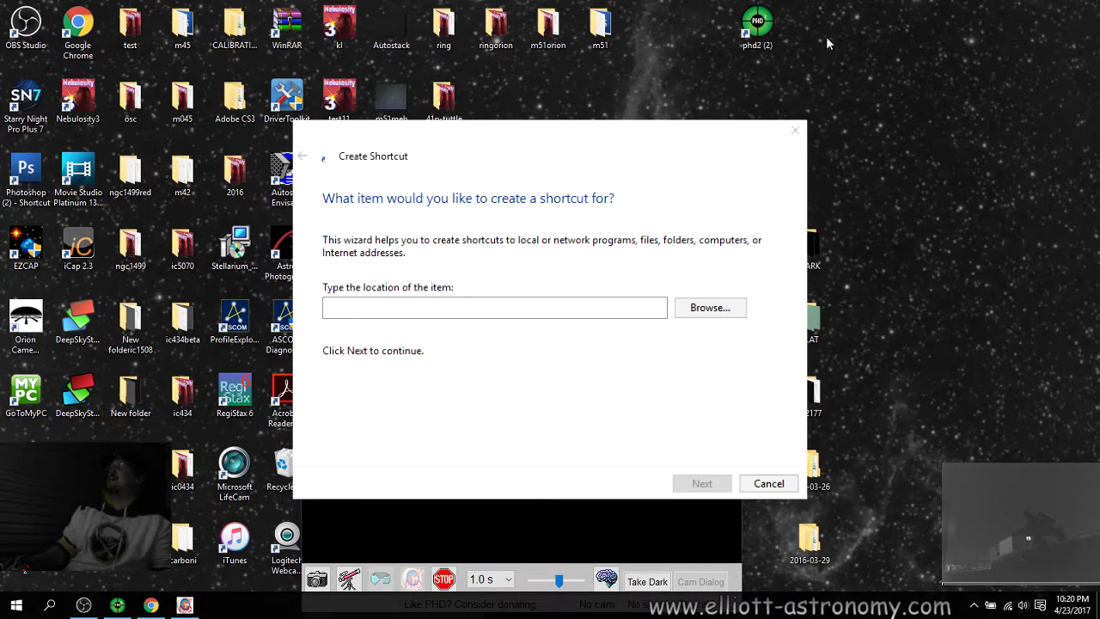
key(Escape)
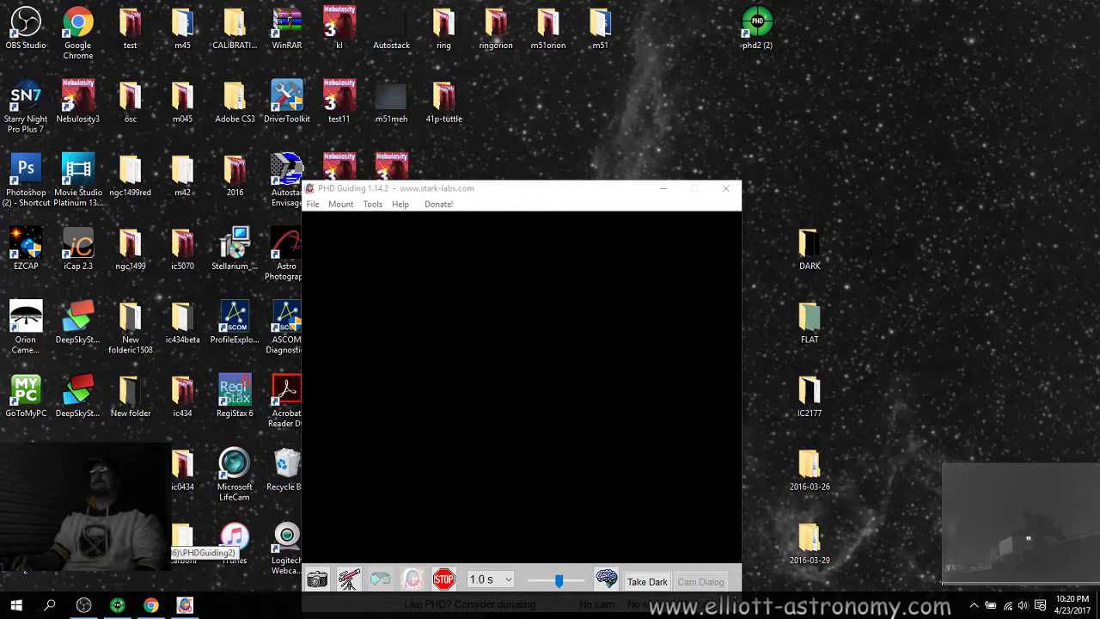
Open another PHD2 Guiding window alongside the Outside profile's window and arrange both so the Outside camera view is in front.
click(118, 606)
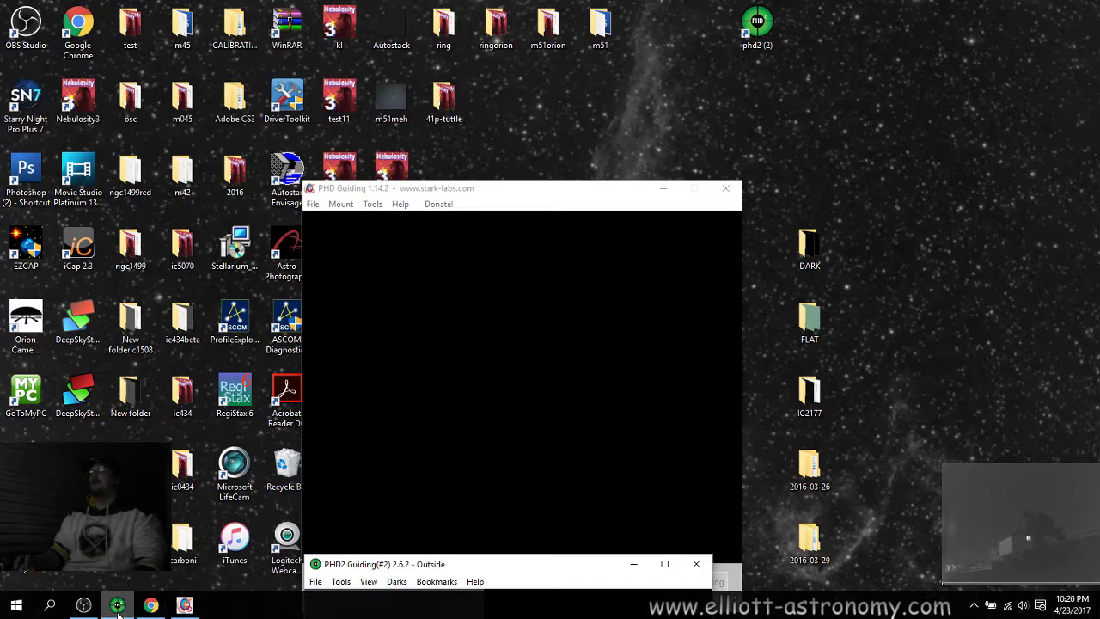
drag(436, 522, 637, 110)
click(594, 177)
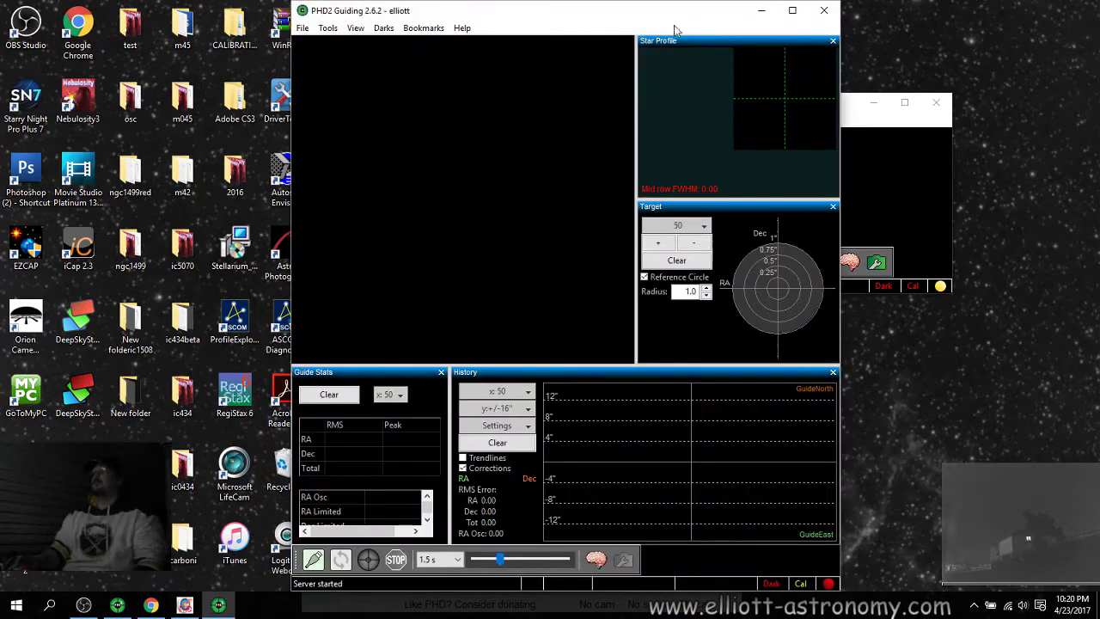
drag(679, 11, 409, 29)
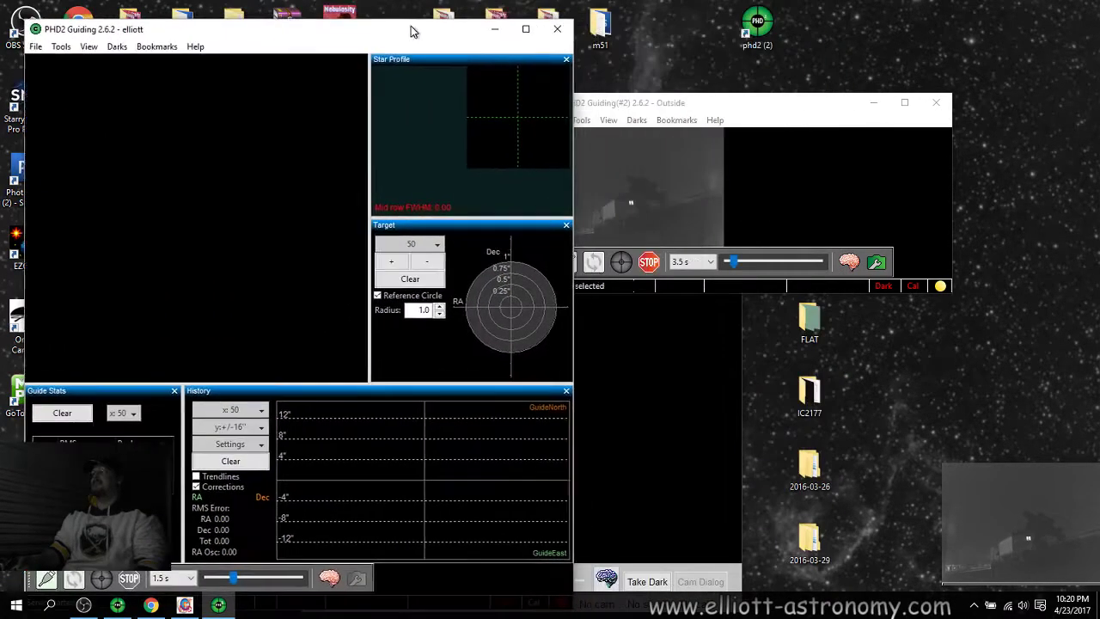
click(697, 112)
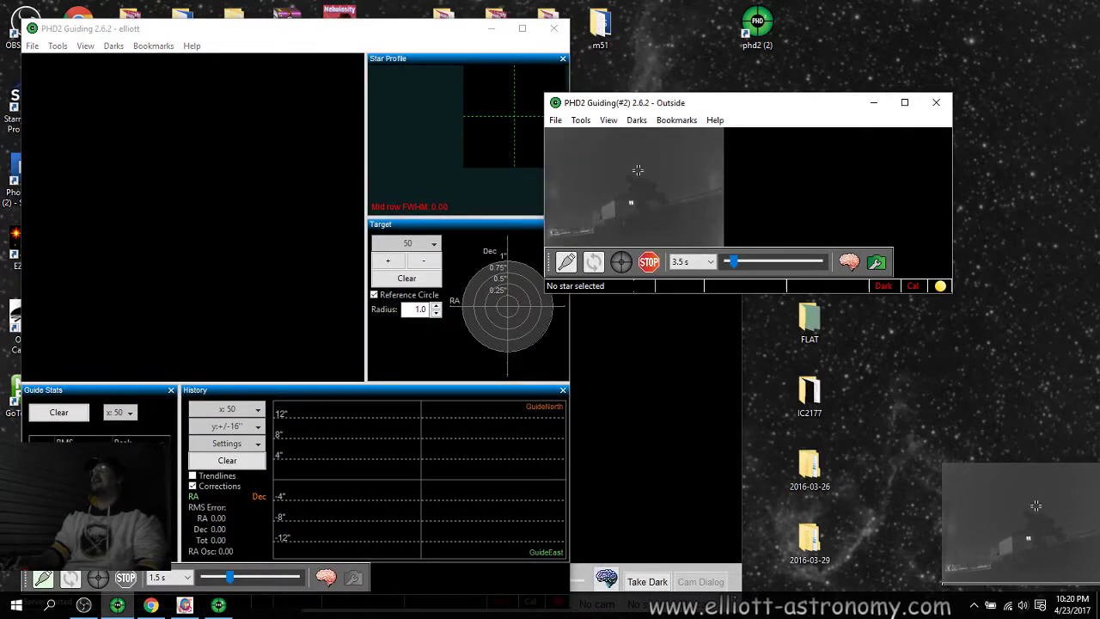
Switch to PHD Guiding 1.14.2 and choose the Microsoft LifeCam Studio as a Windows WDM-style webcam camera.
click(297, 33)
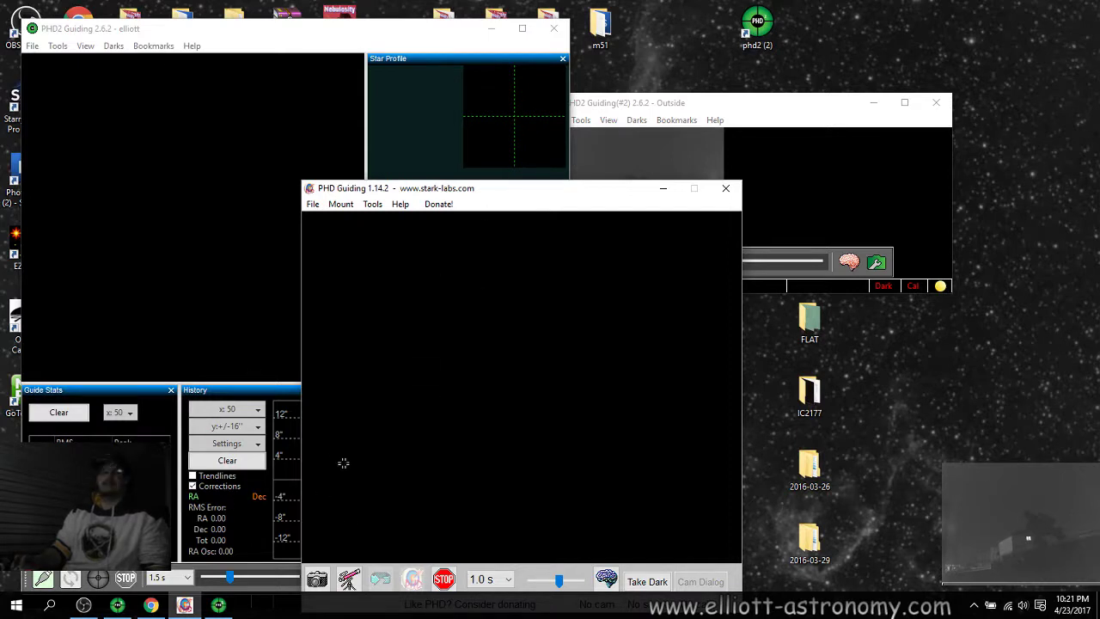
click(321, 582)
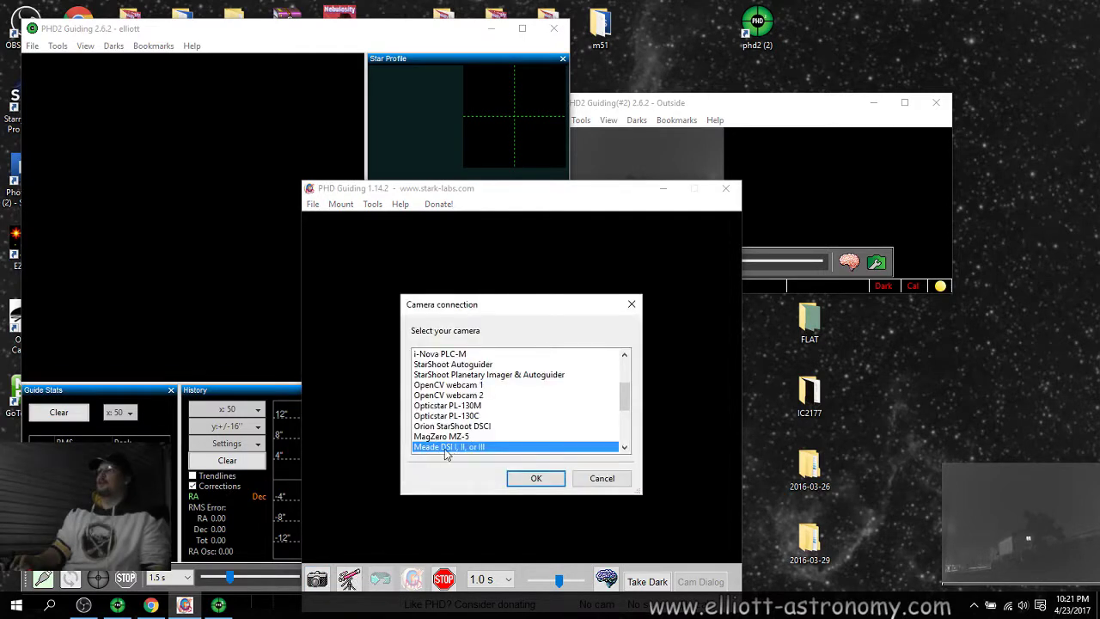
scroll(456, 447, down, 4)
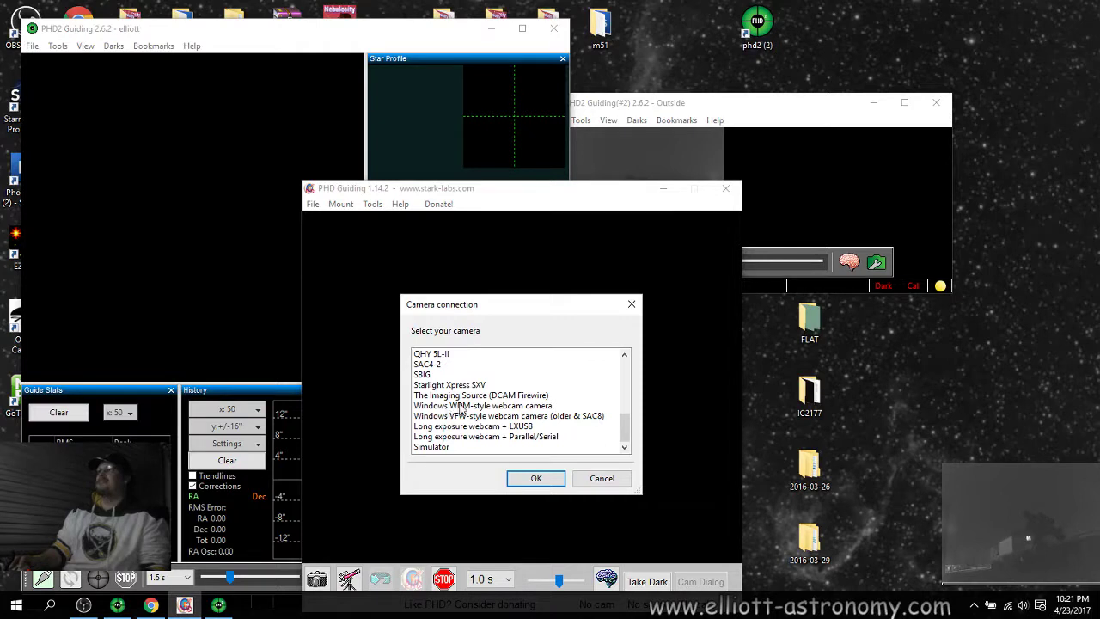
double_click(508, 409)
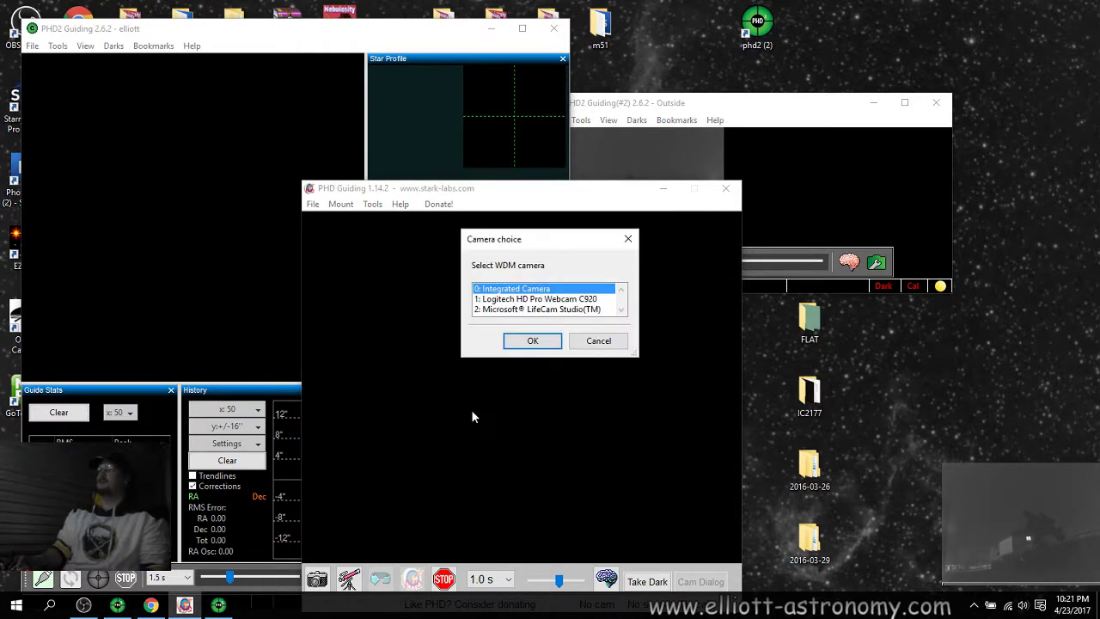
double_click(513, 311)
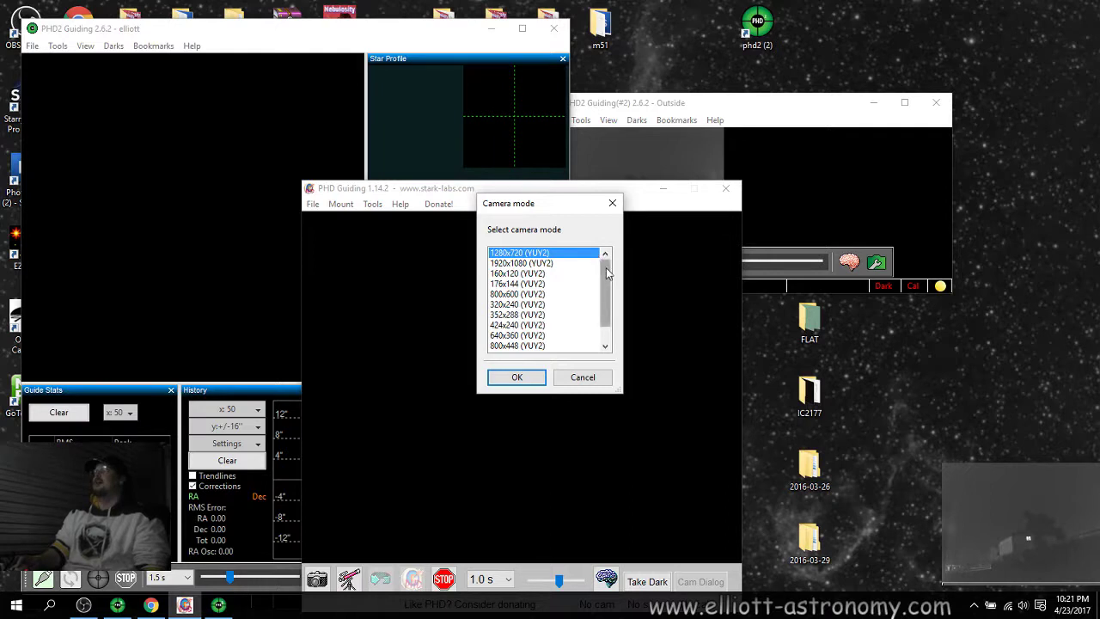
Connect the webcam in the 1280x720 (YUY2) mode and start looping exposures.
scroll(585, 293, down, 1)
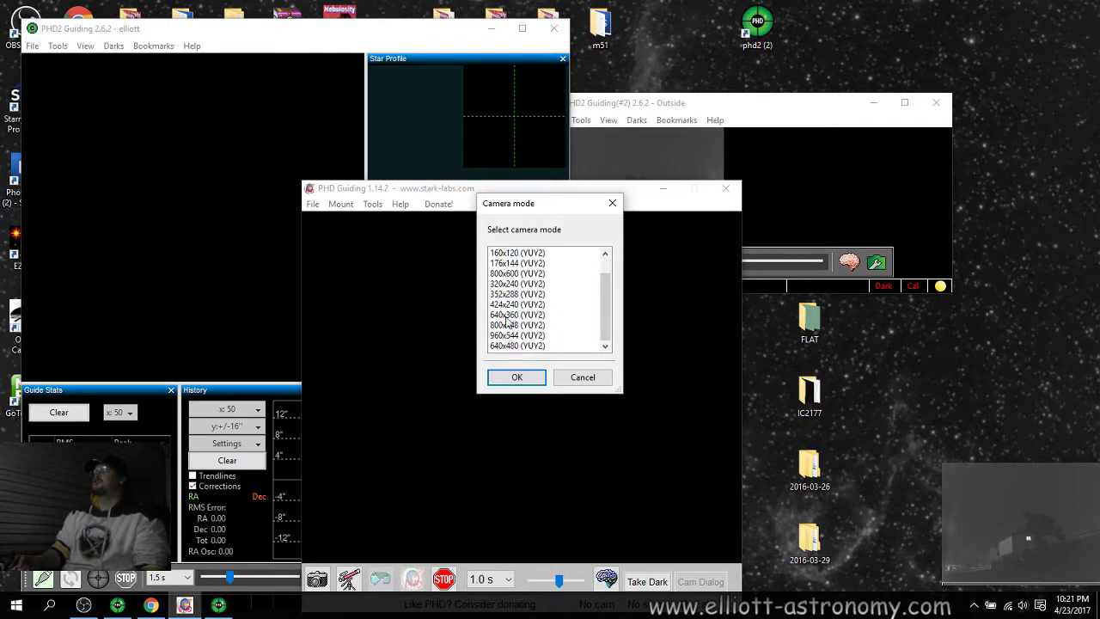
scroll(510, 344, up, 1)
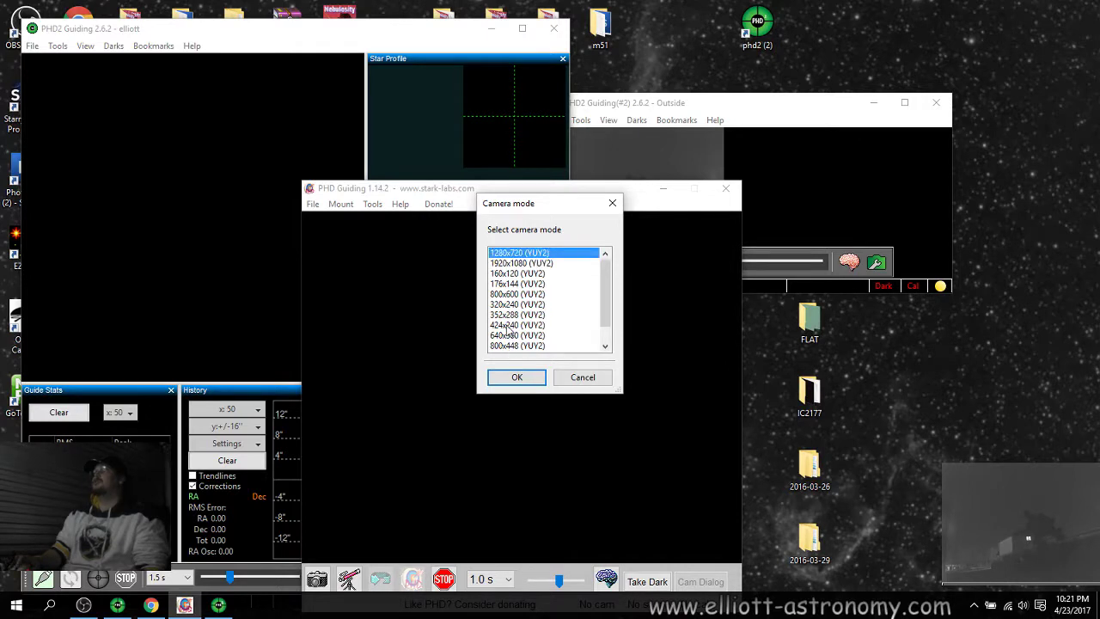
double_click(521, 253)
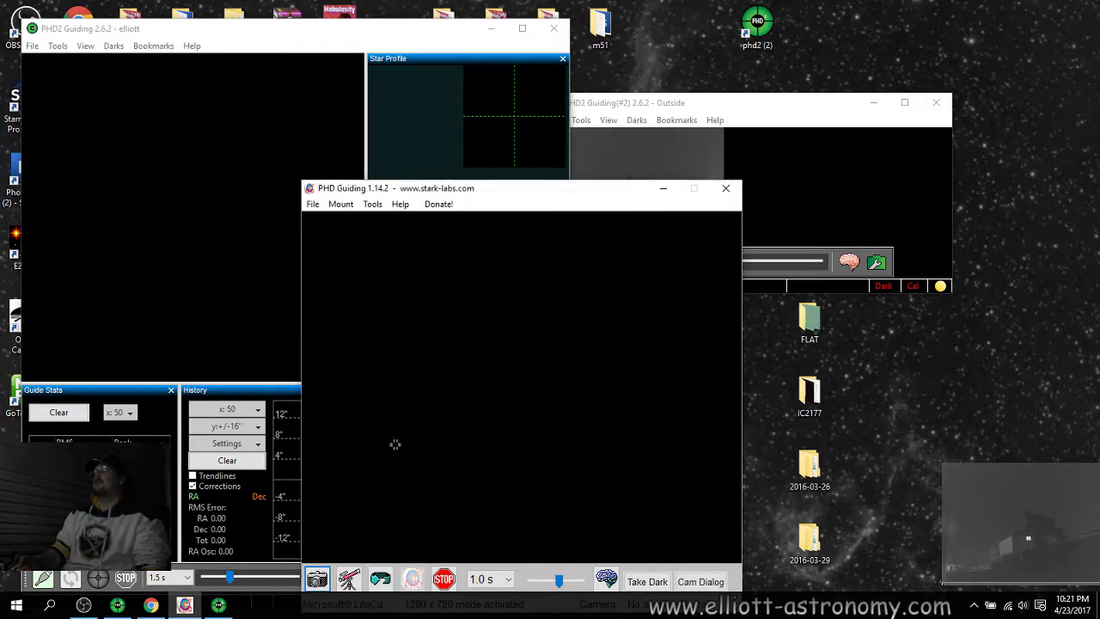
click(380, 578)
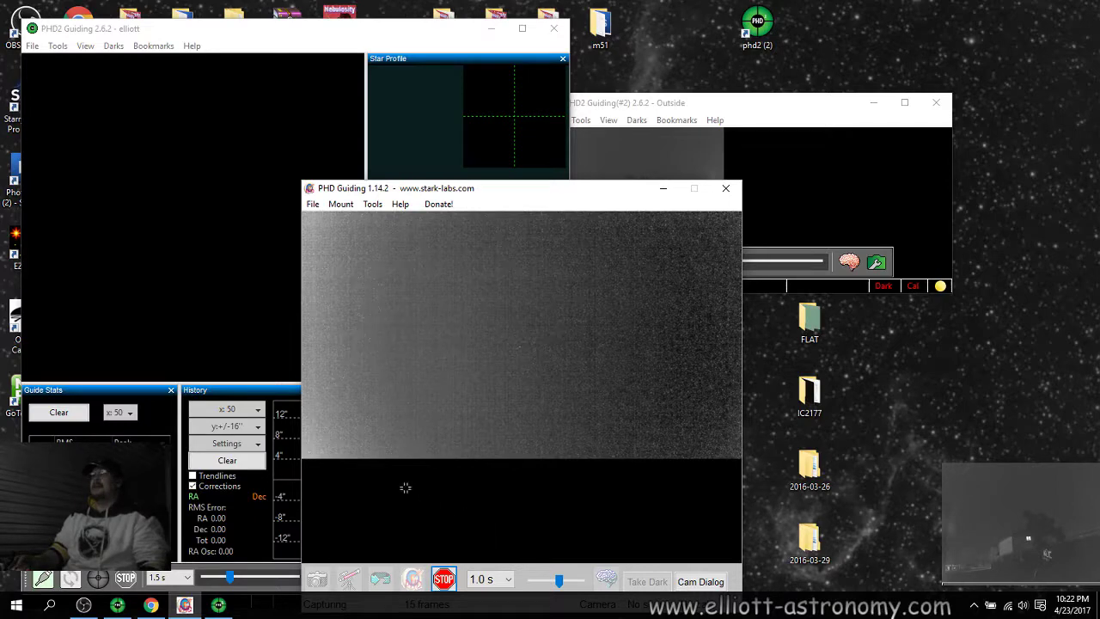
Move the main PHD2 window to uncover the desktop icons, select GoToMyPC, and bring PHD Guiding 1.14.2 back to the front.
drag(160, 29, 221, 27)
click(26, 400)
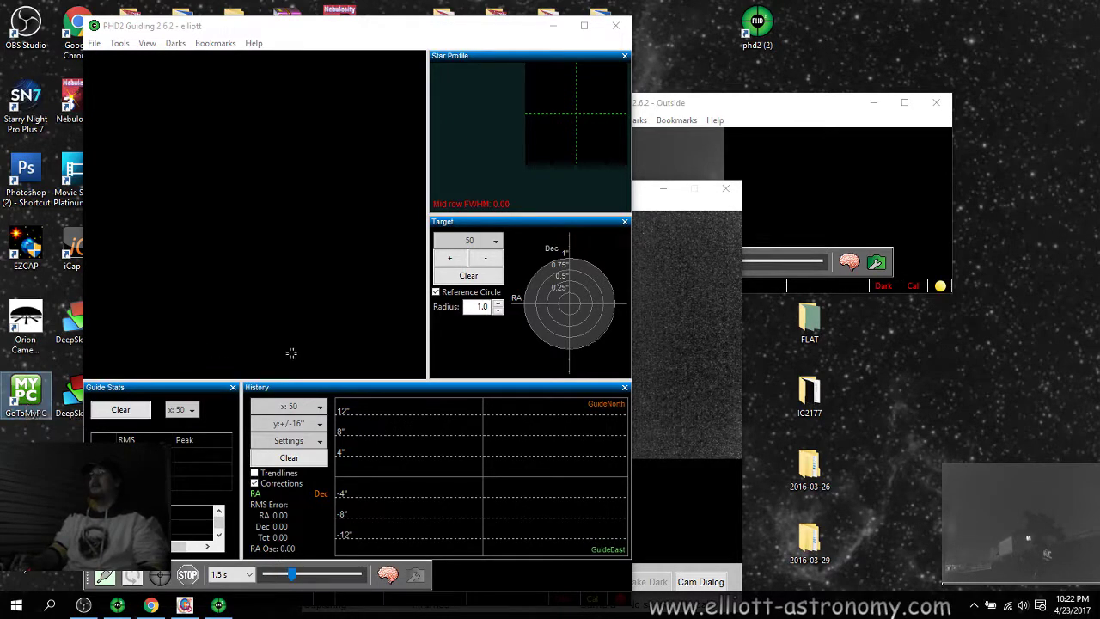
click(647, 193)
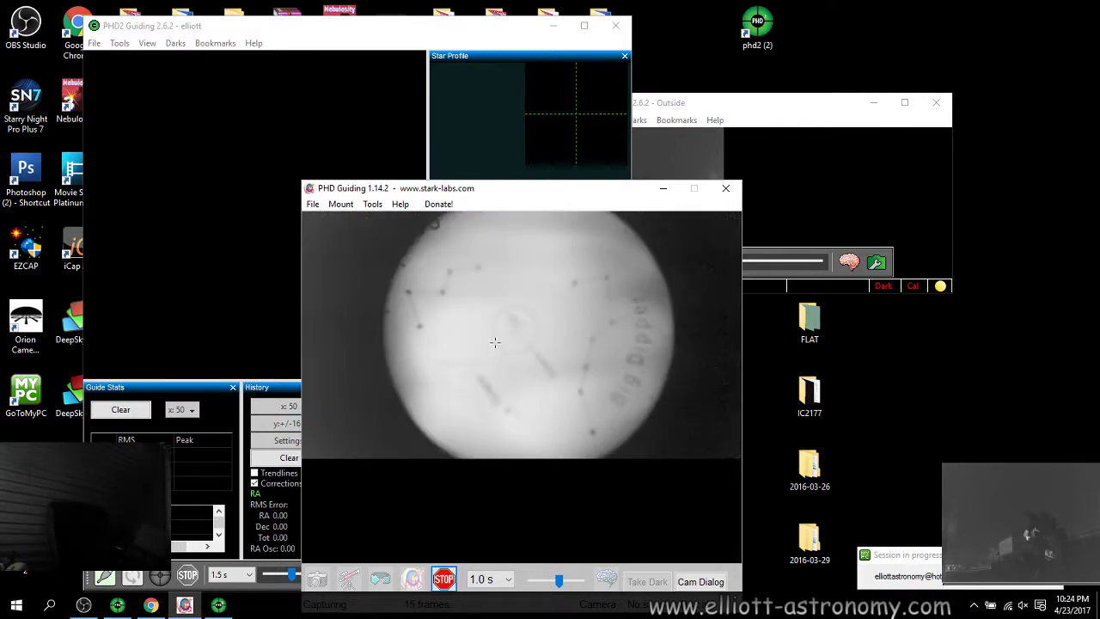
Place the star selection box near the centre of the live polar-scope image and reposition it on the star.
click(469, 359)
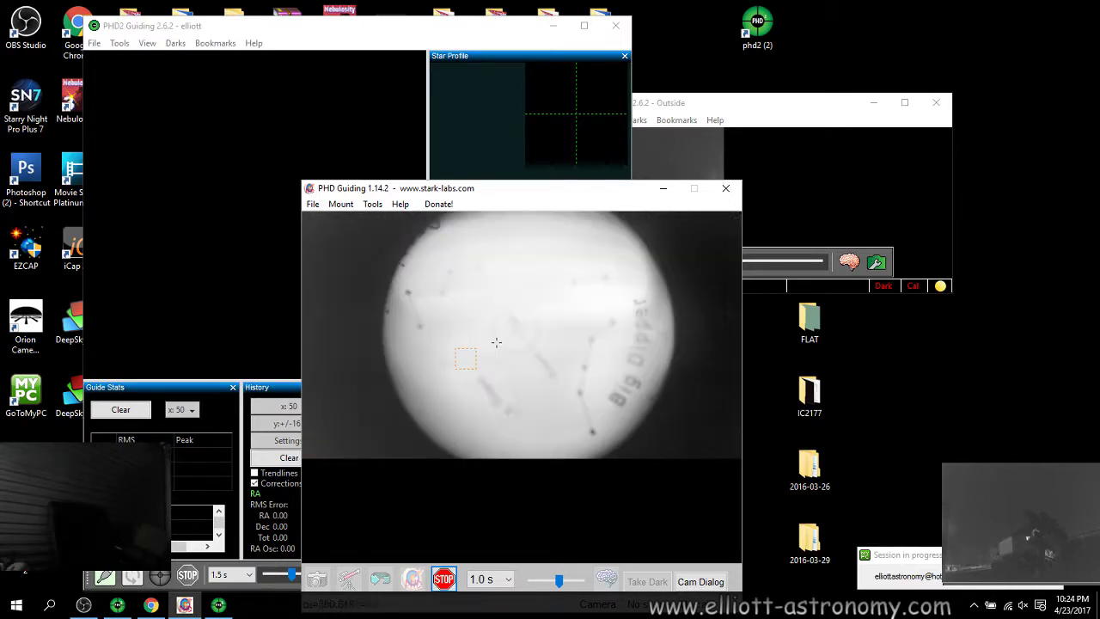
click(496, 342)
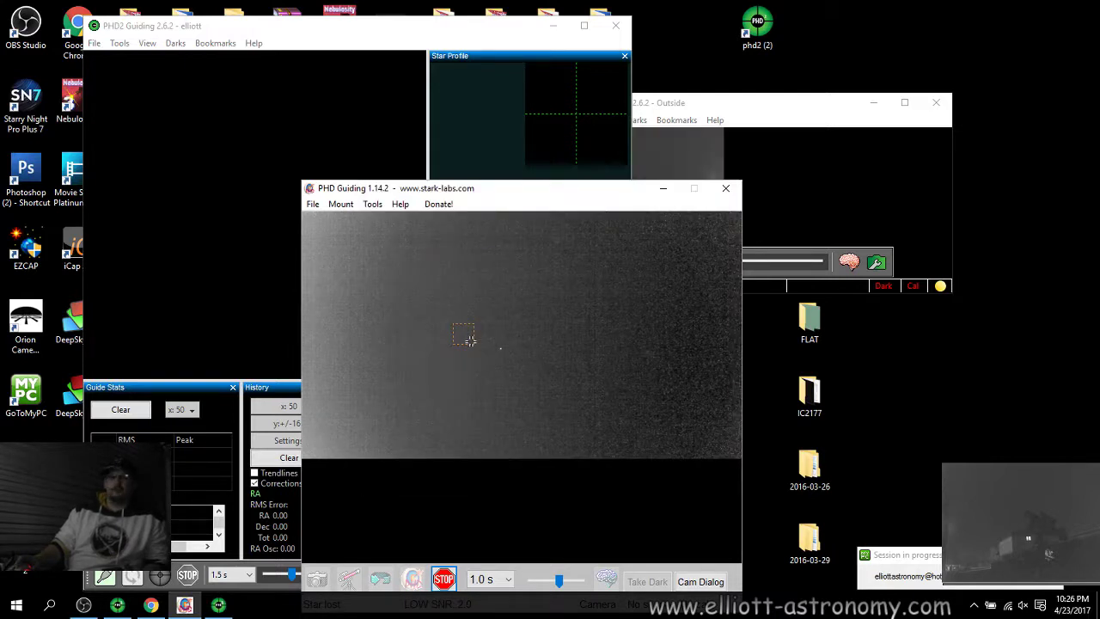
click(468, 340)
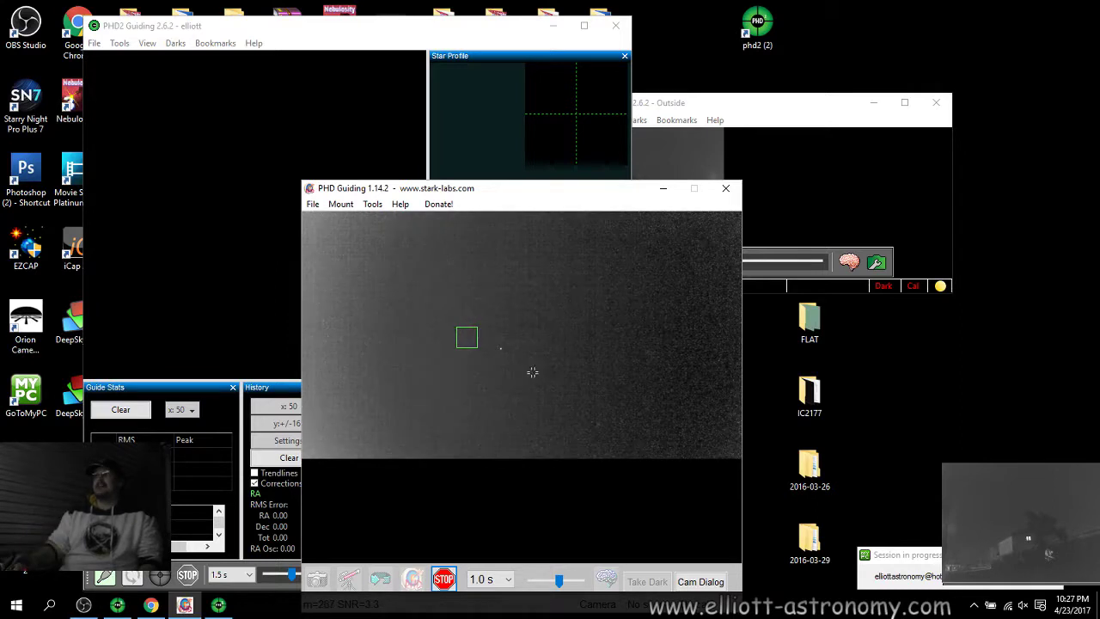
Stop the looping capture and connect the Meade DSI camera as DSI Pro.
click(445, 583)
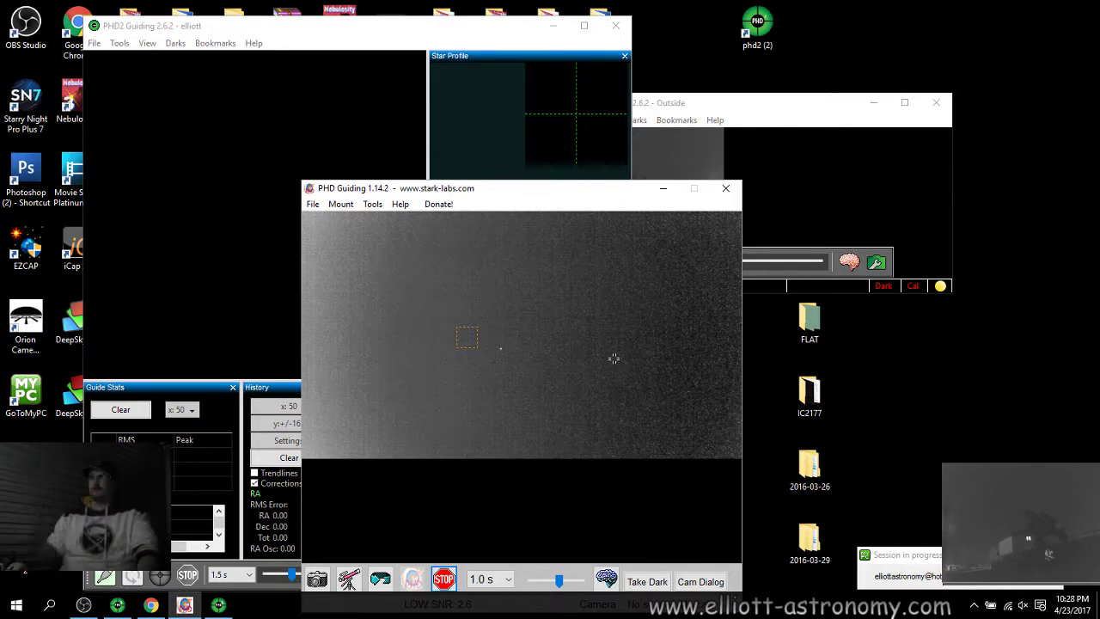
click(316, 581)
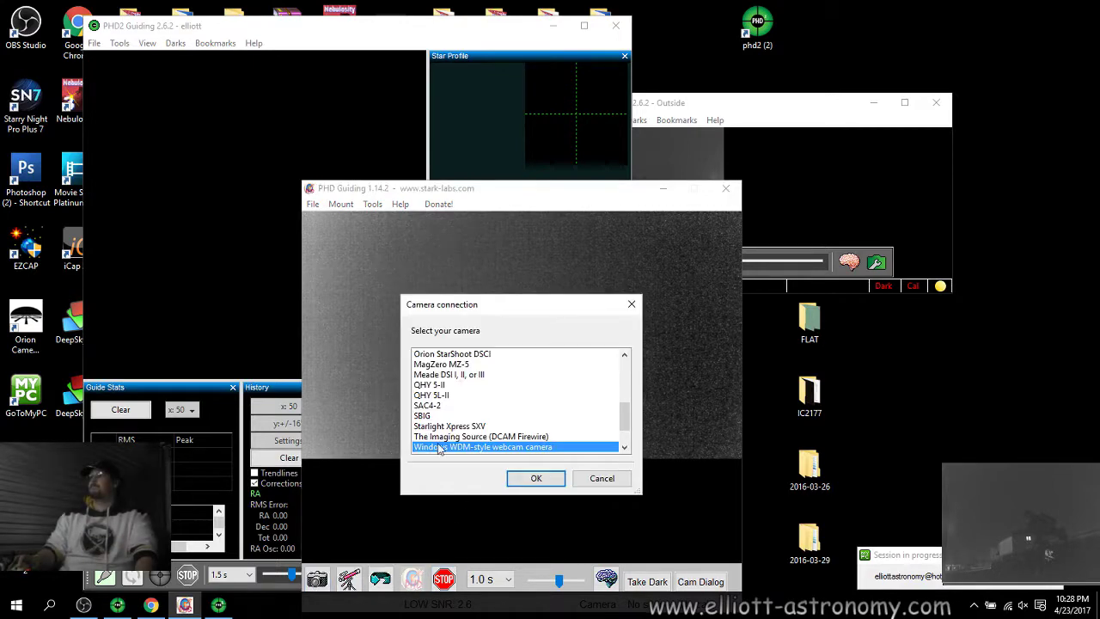
key(Return)
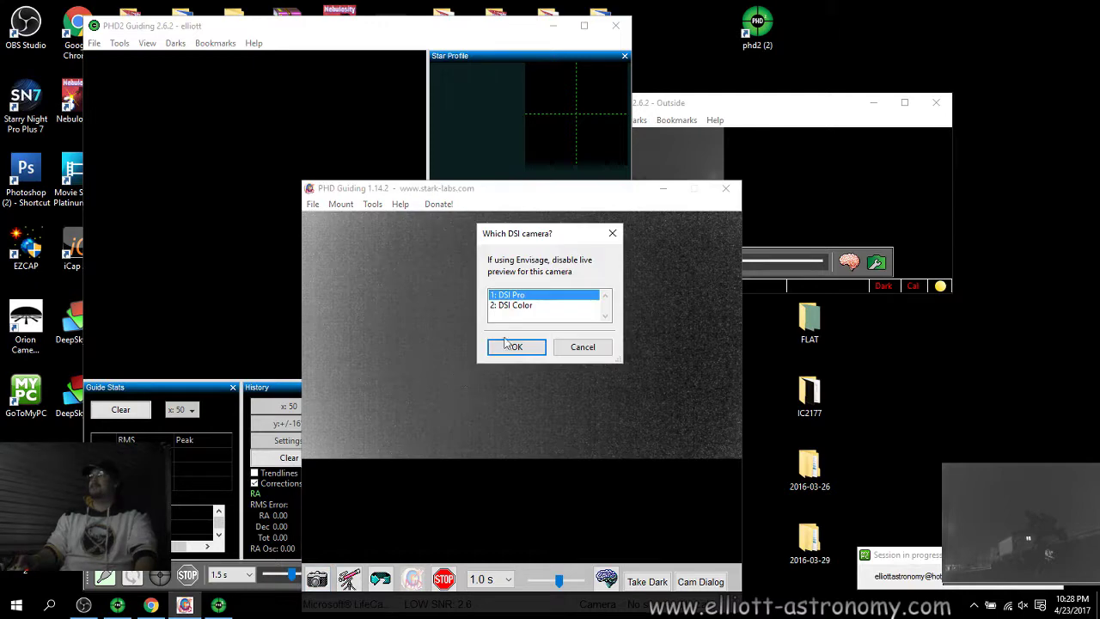
double_click(518, 295)
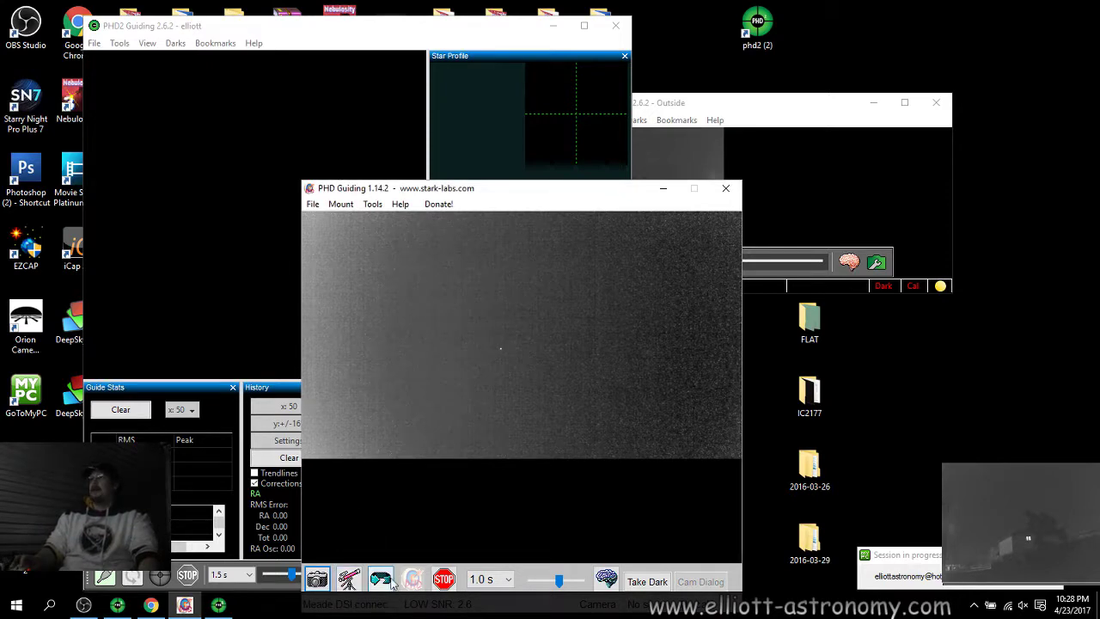
Set the exposure time to 3.0 s and show the Bullseye overlay on the camera image.
click(483, 580)
click(479, 501)
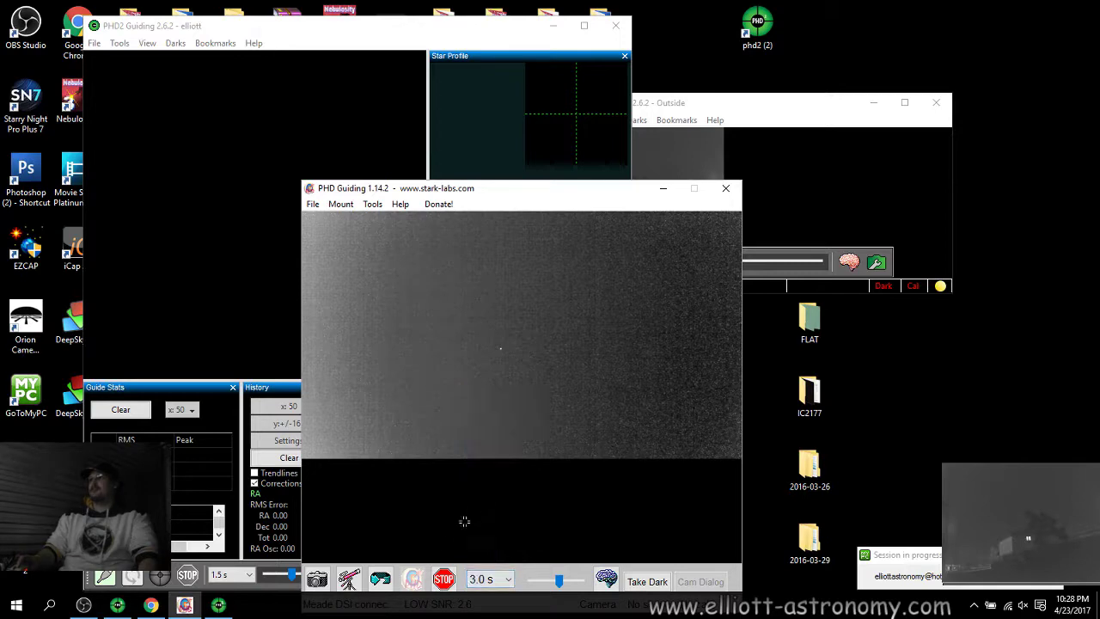
click(371, 204)
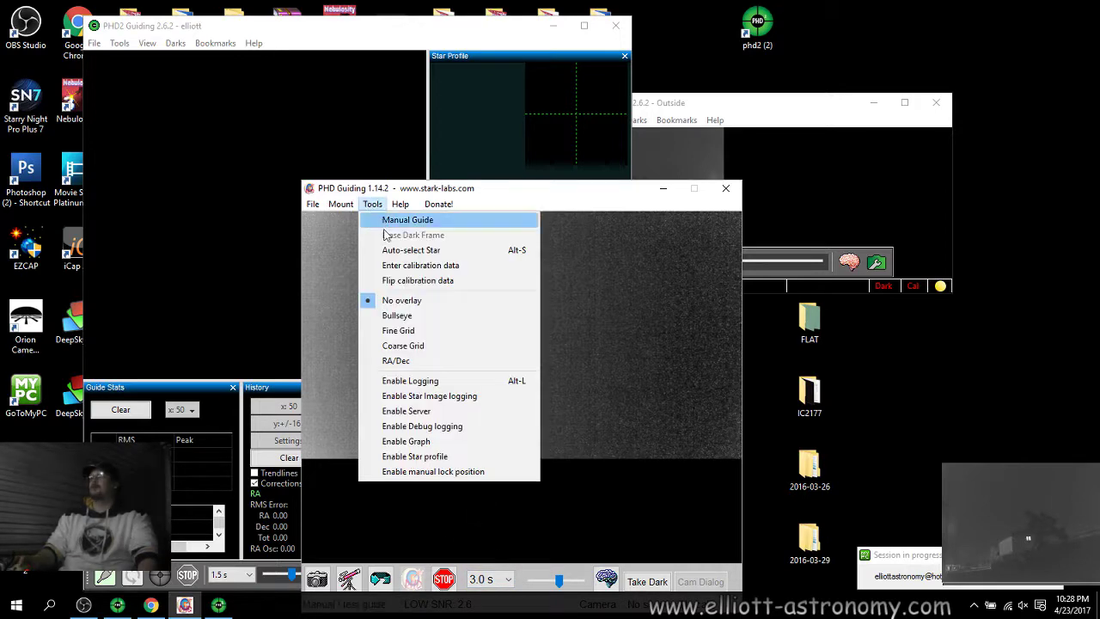
click(397, 316)
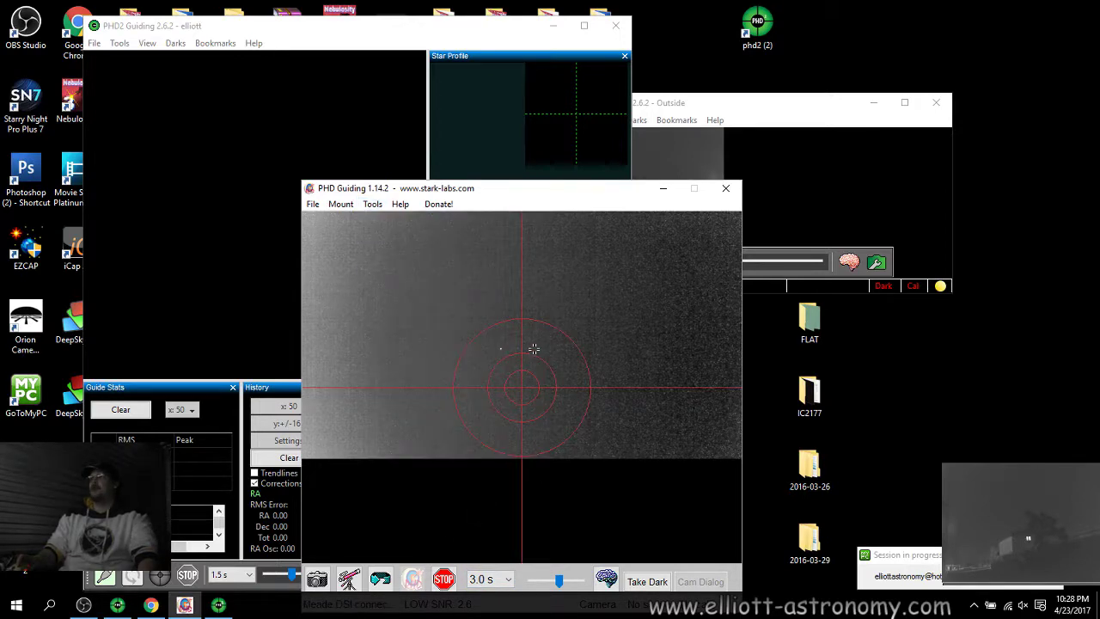
Start looping exposures with the guide camera and adjust the display stretch to brighten the star field.
click(382, 581)
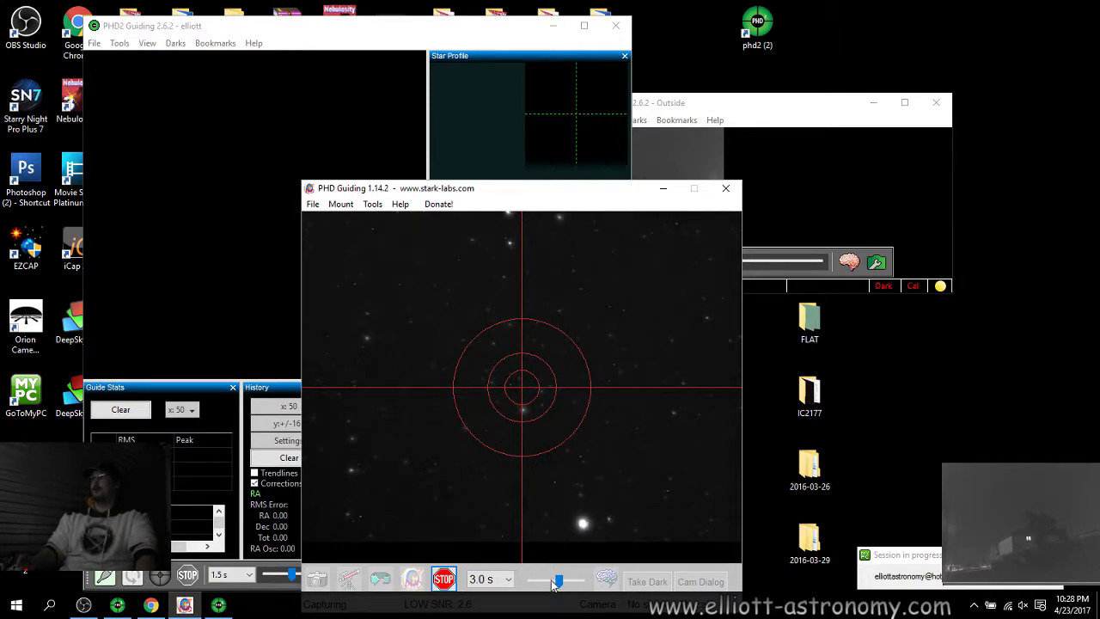
drag(558, 587, 549, 587)
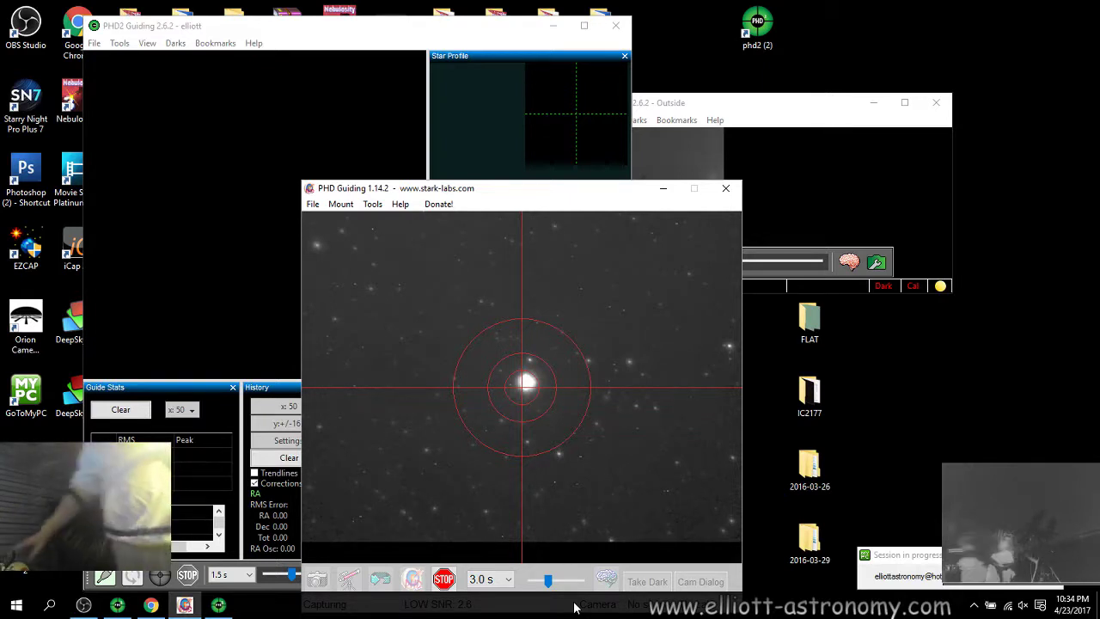
Launch EZCAP and select the QHY9S as the imaging camera.
double_click(34, 247)
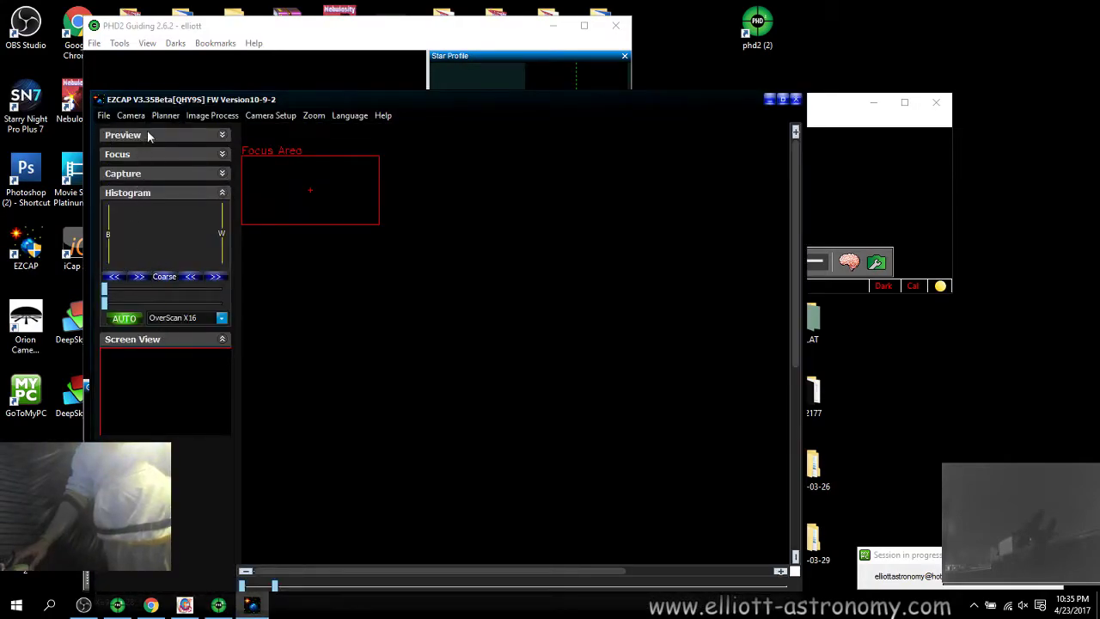
click(131, 115)
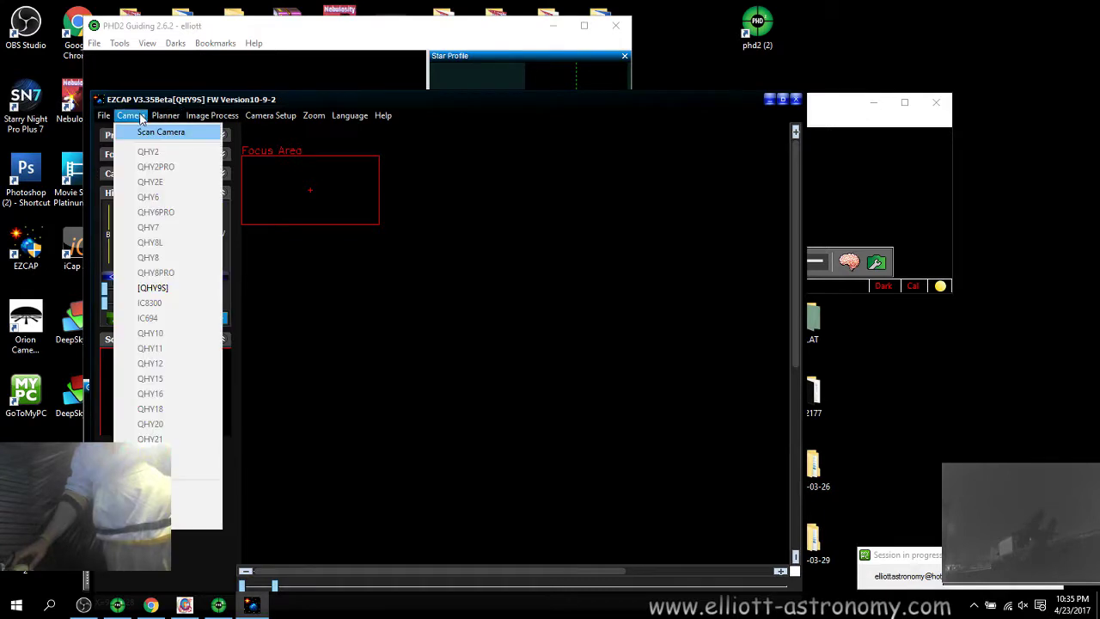
click(163, 294)
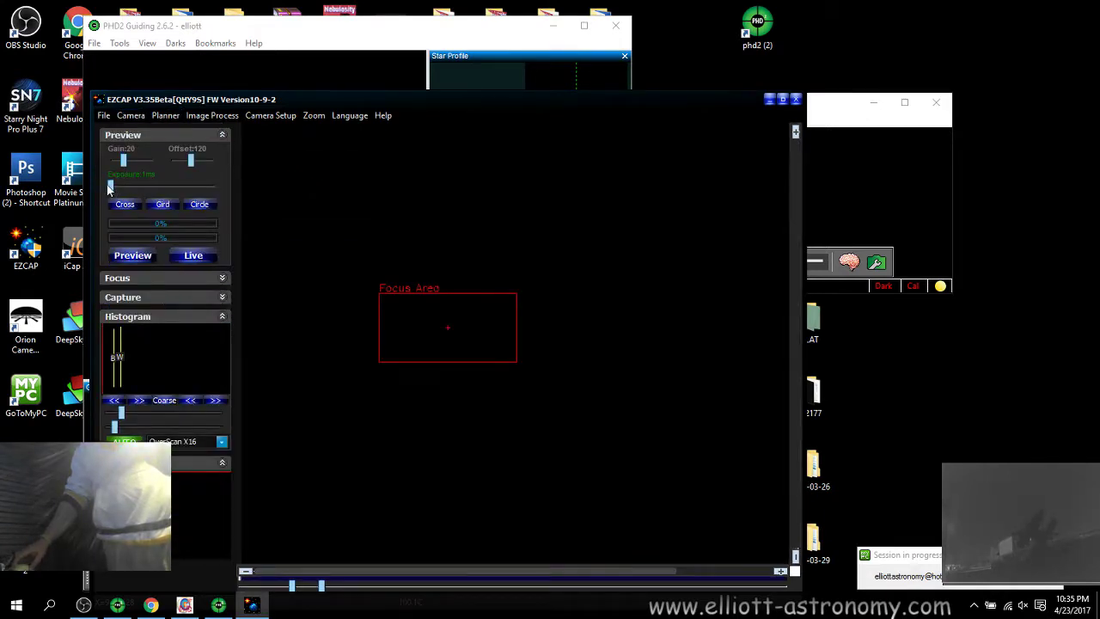
Run live view at an exposure of about 4400 ms with the circle overlay and move the focus area between the inner and outer circles.
drag(110, 187, 140, 176)
click(180, 256)
click(206, 205)
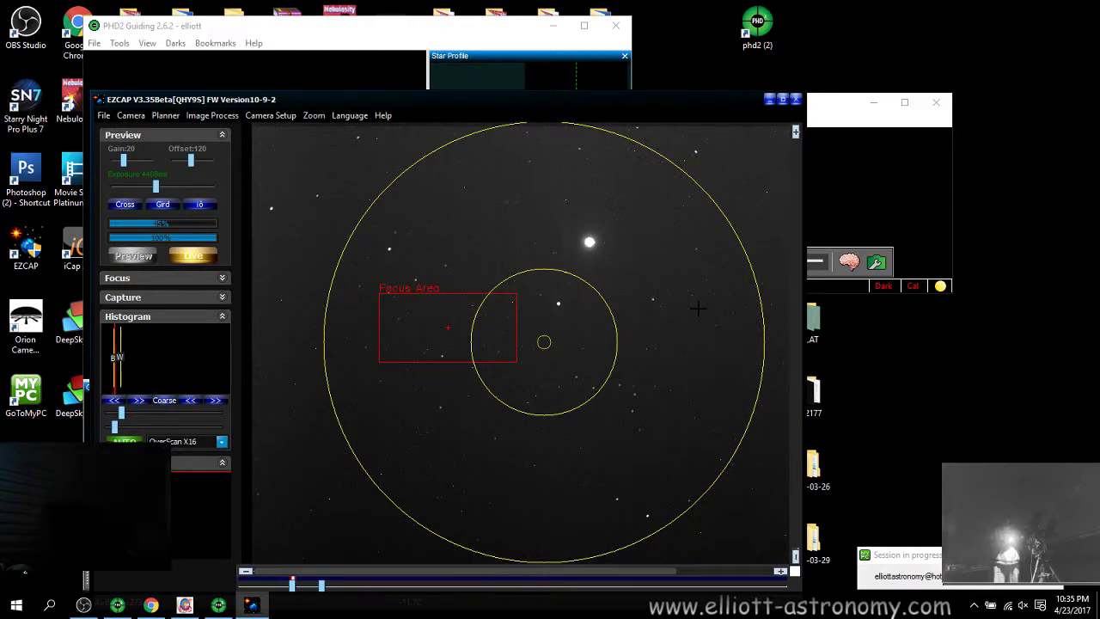
click(887, 392)
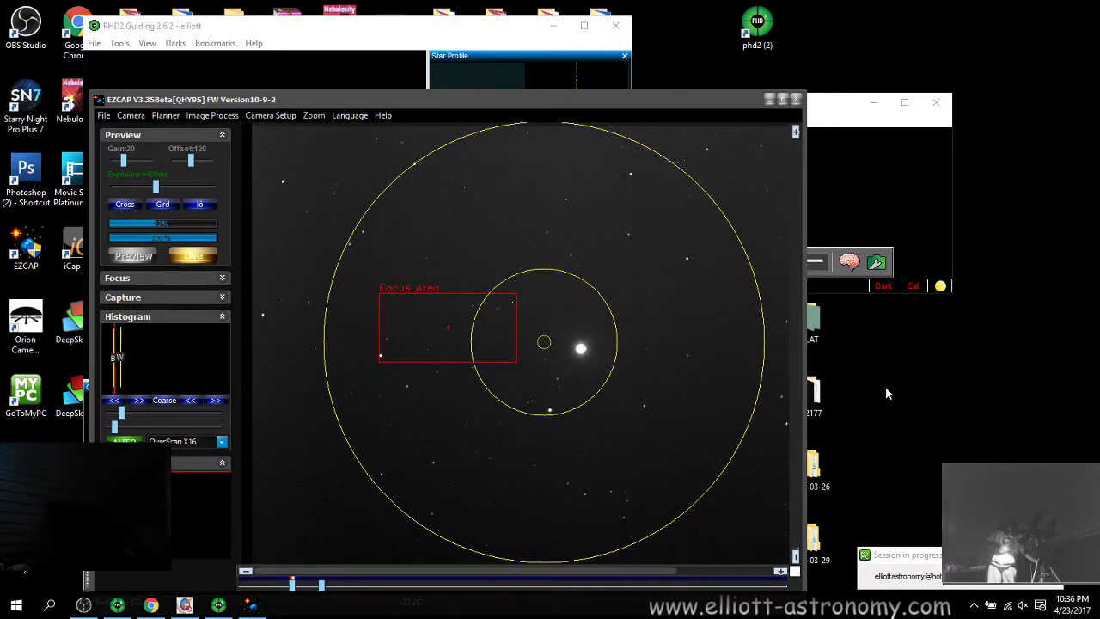
click(703, 378)
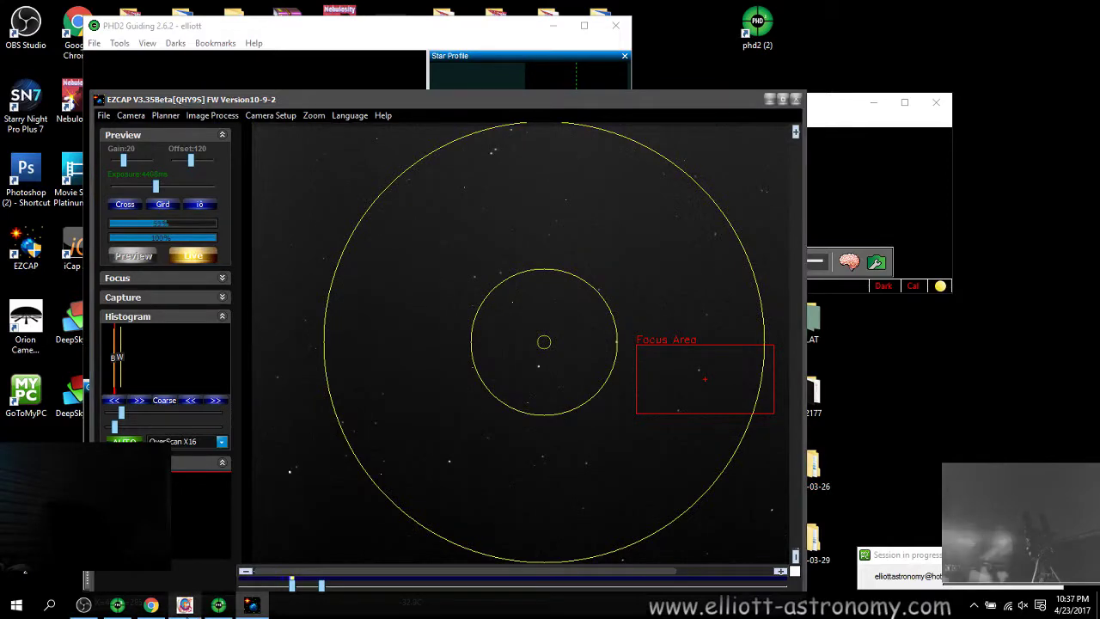
Compare the star's position in the PHD Guiding view with the EZCAP live image.
click(184, 605)
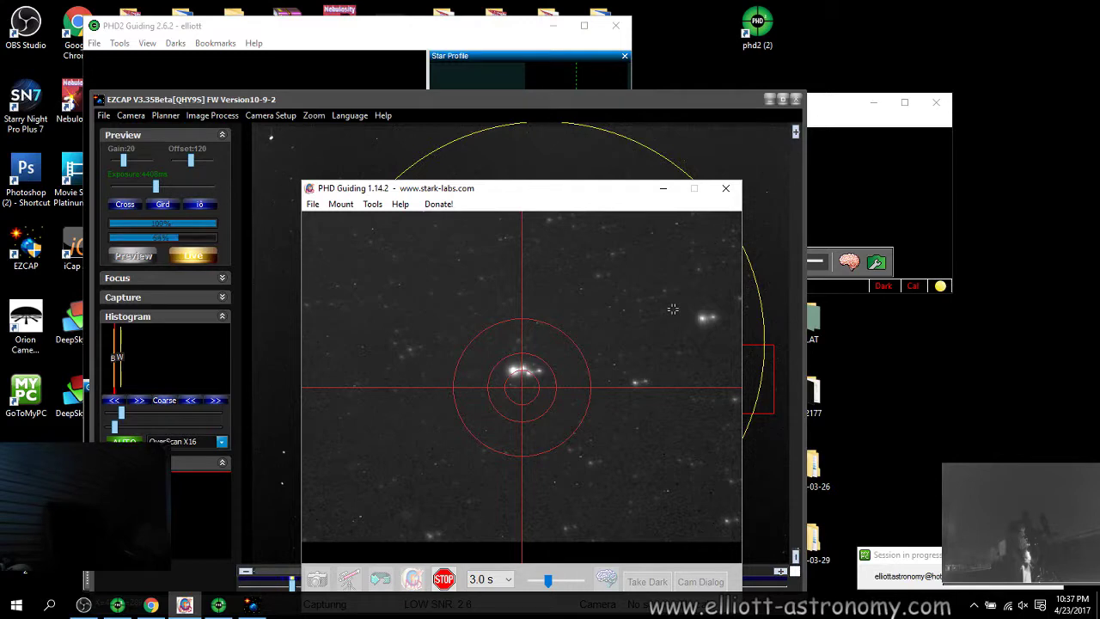
click(661, 154)
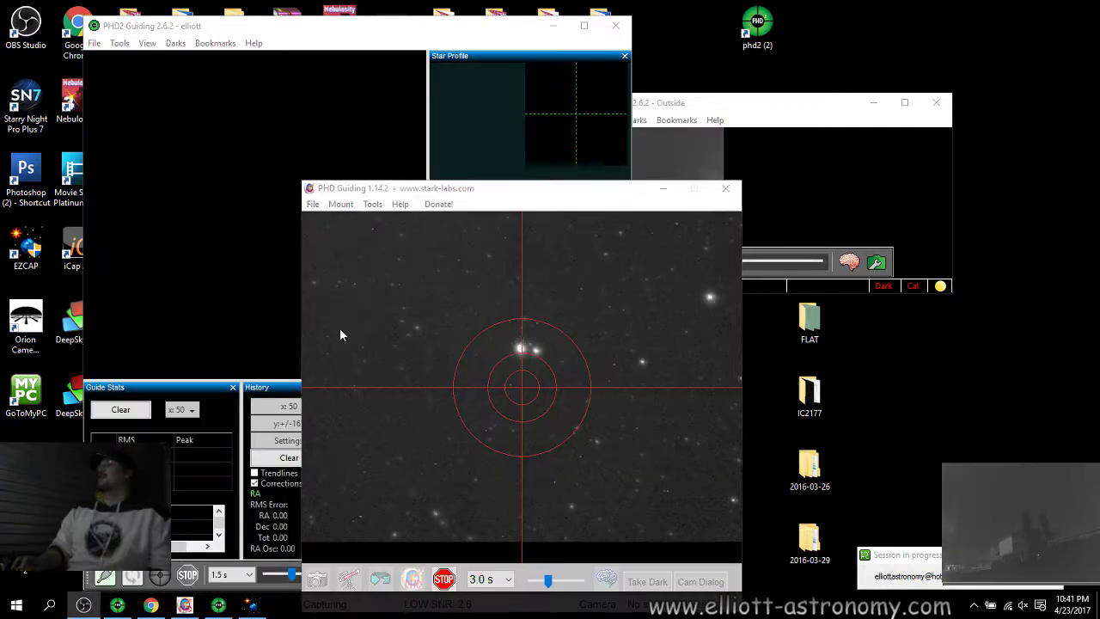
click(251, 604)
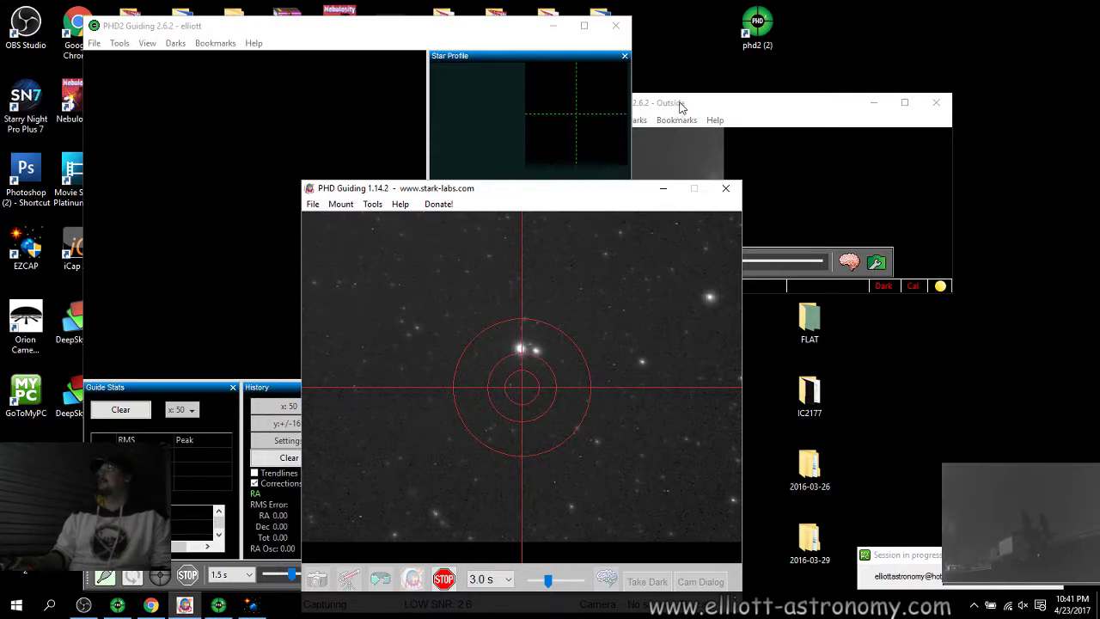
Move the PHD2 Outside window clear of the other views and bring the main PHD2 guiding window to the front.
drag(705, 105, 1066, 612)
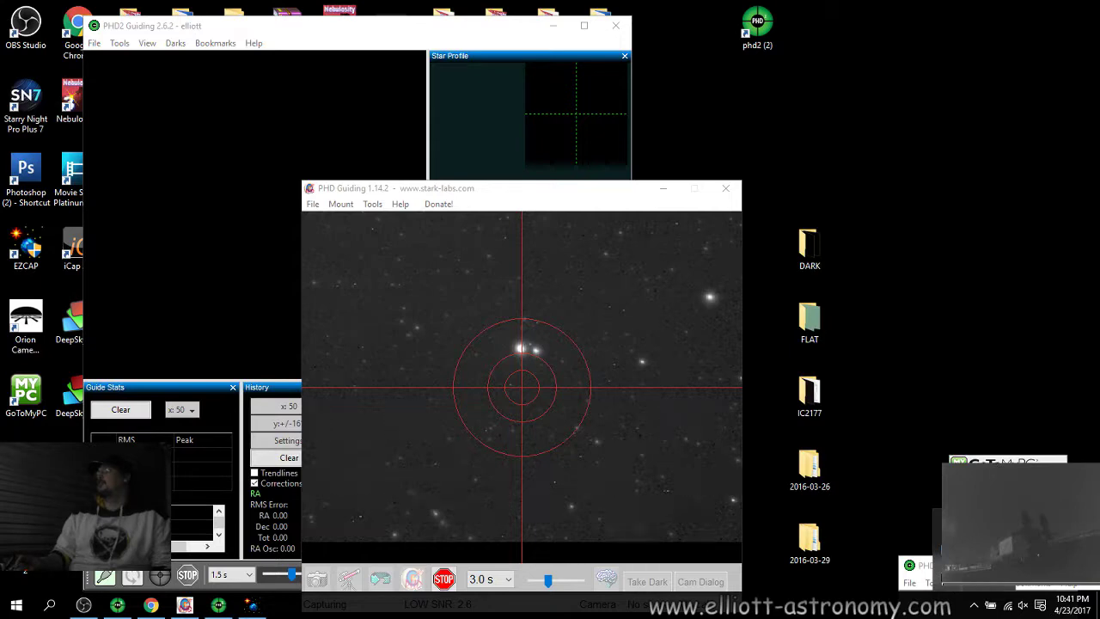
click(952, 586)
click(513, 351)
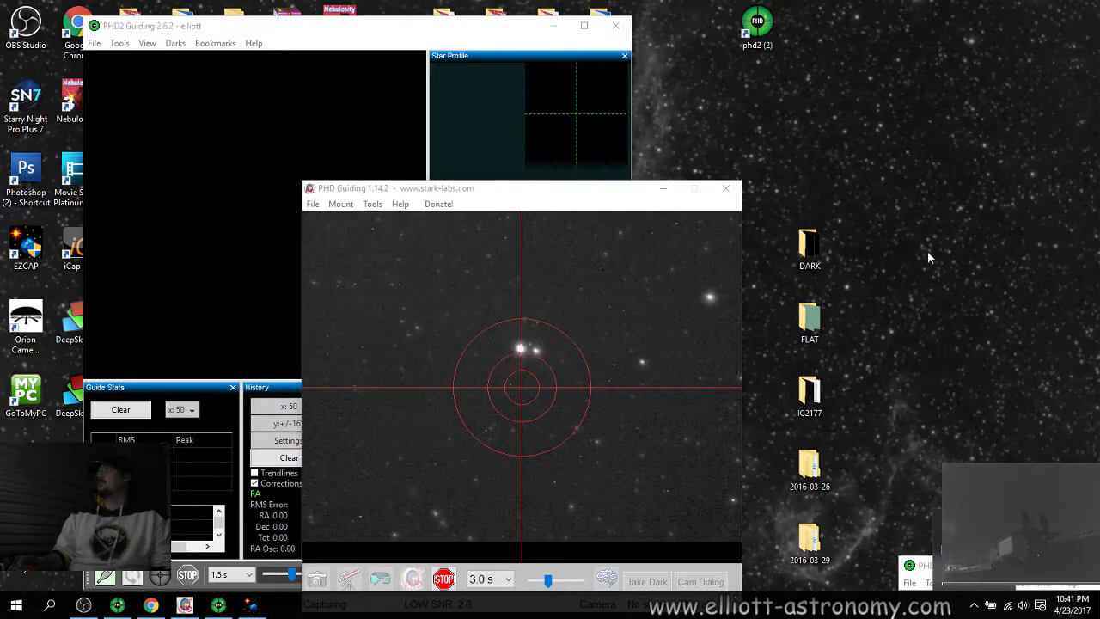
click(419, 32)
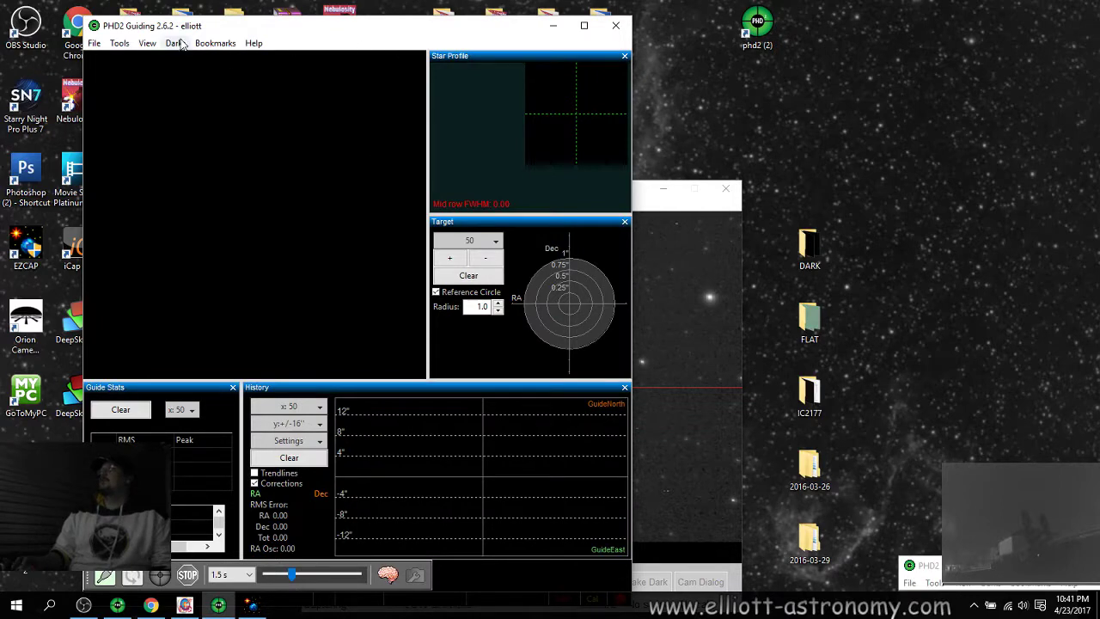
Launch Starry Night Pro Plus 7 and maximize the PHD2 and Starry Night windows.
click(28, 117)
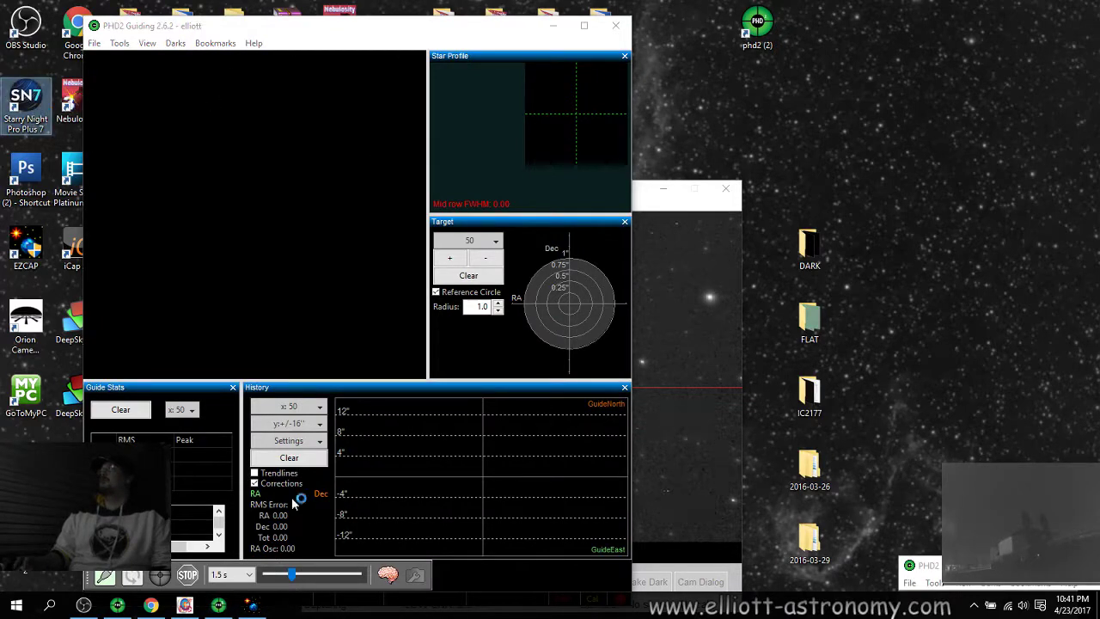
click(218, 605)
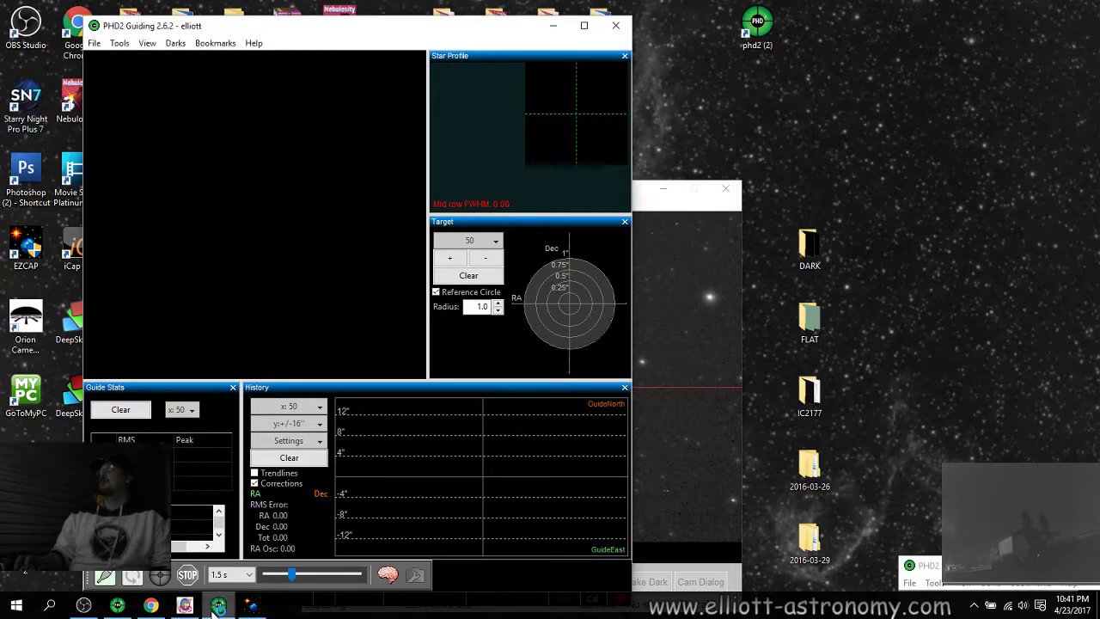
click(588, 27)
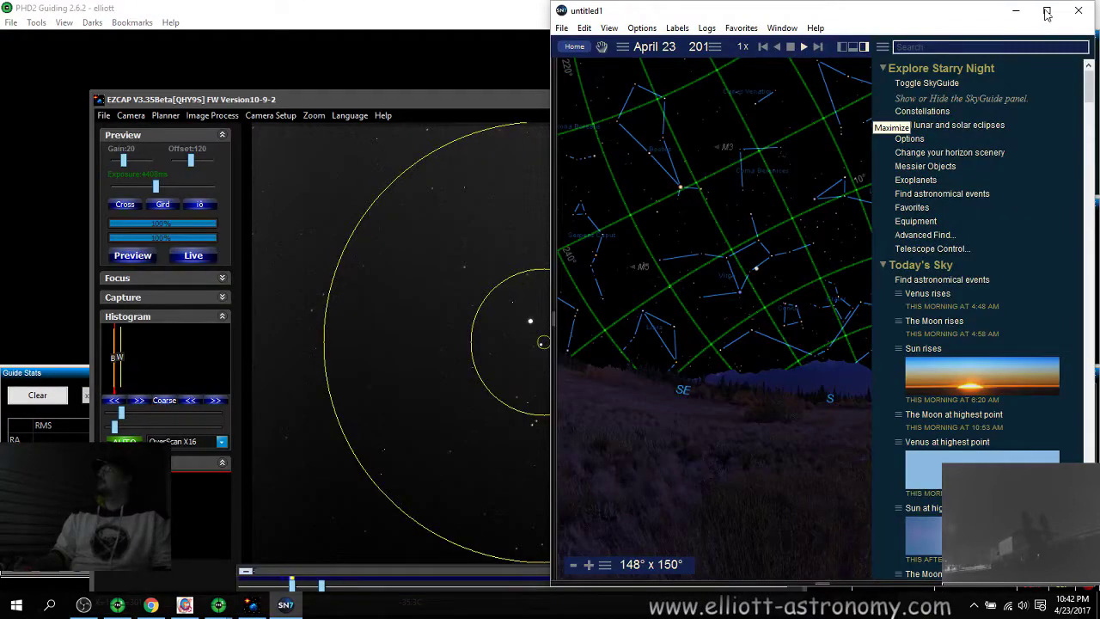
click(1047, 13)
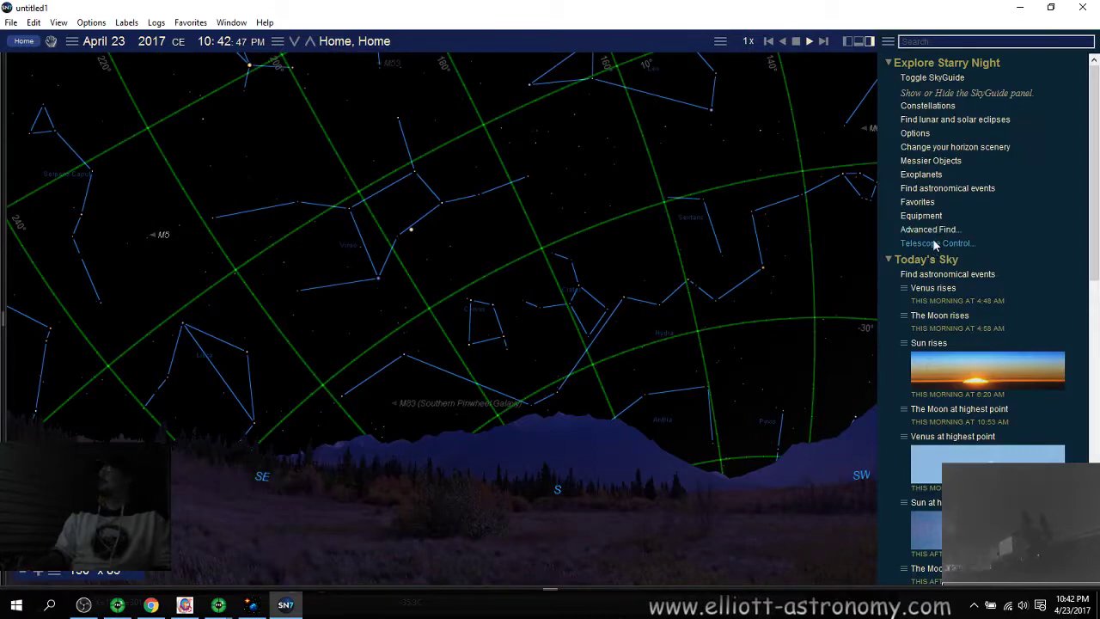
Open the telescope control and connect the Celestron Nexstar+ AVX mount to show its position on the sky chart.
drag(163, 301, 690, 315)
drag(277, 289, 471, 380)
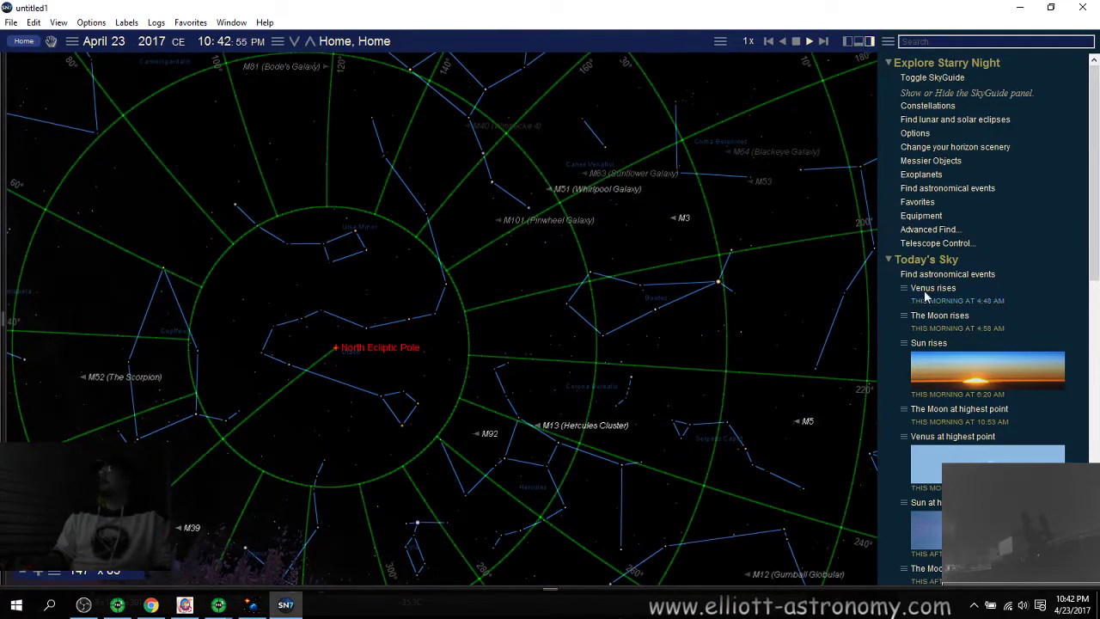
click(935, 243)
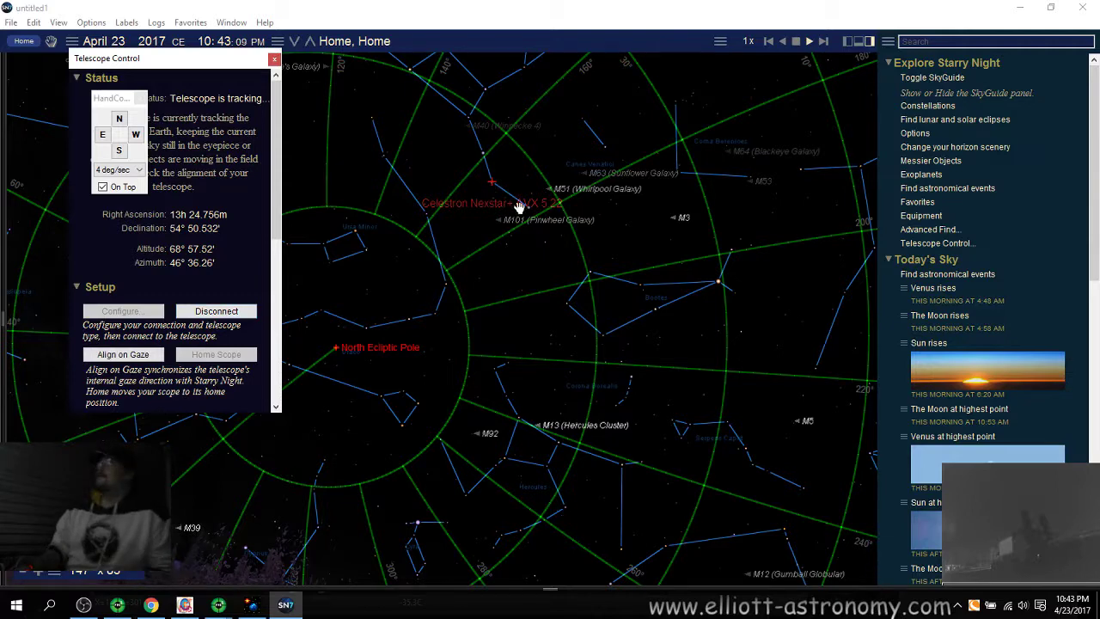
Examine the constellations and Messier objects around the horizon, from the telescope's position through northwest, west and south to east.
drag(555, 321, 557, 263)
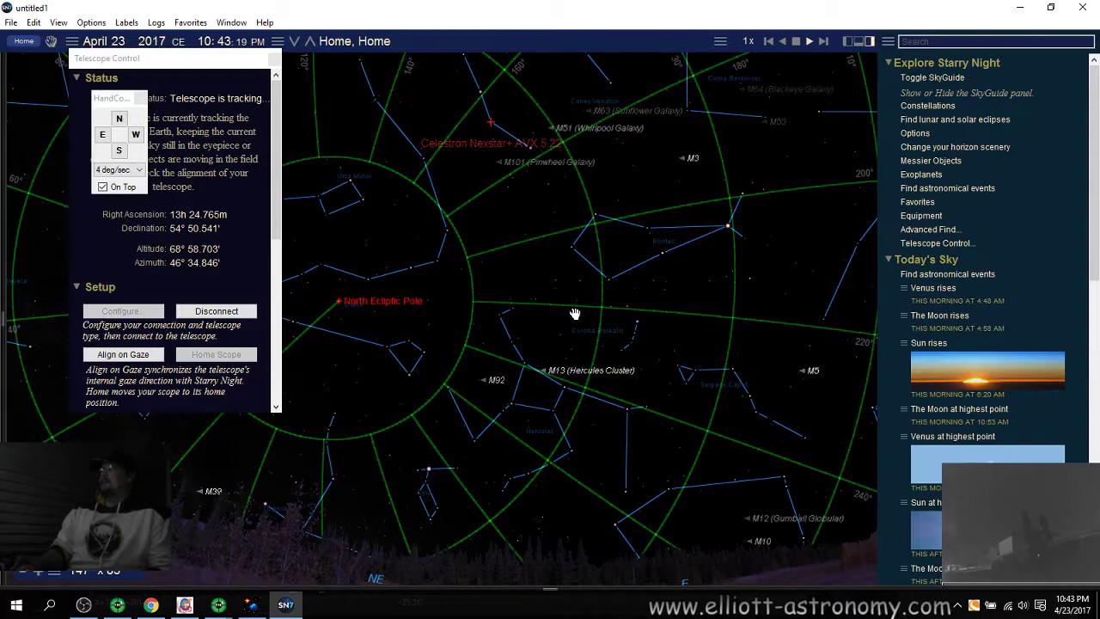
drag(573, 291, 702, 268)
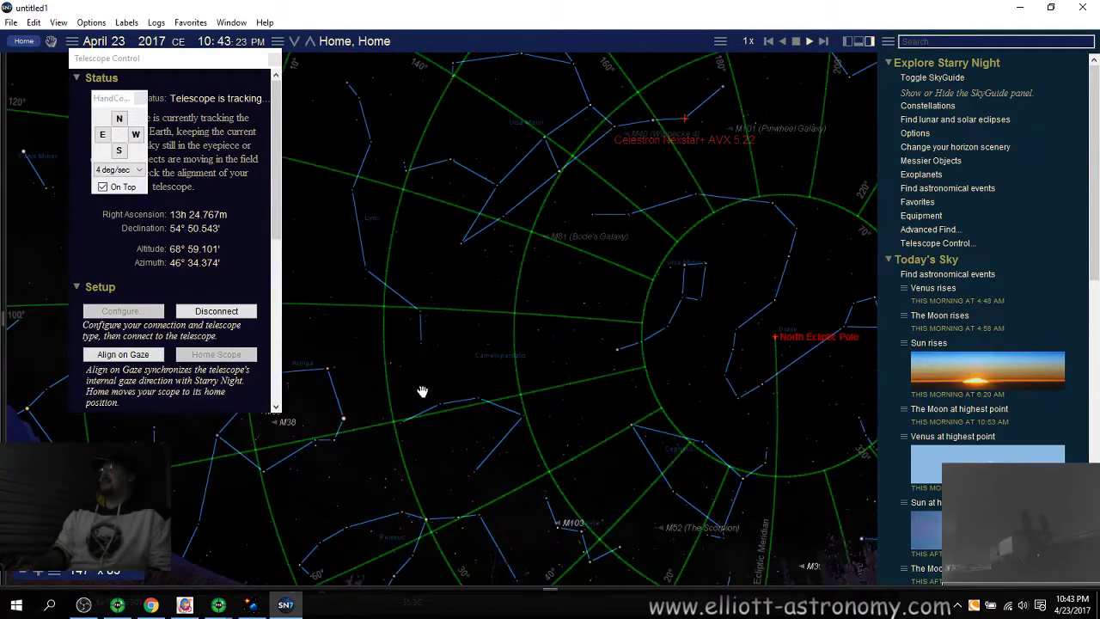
drag(399, 377, 544, 287)
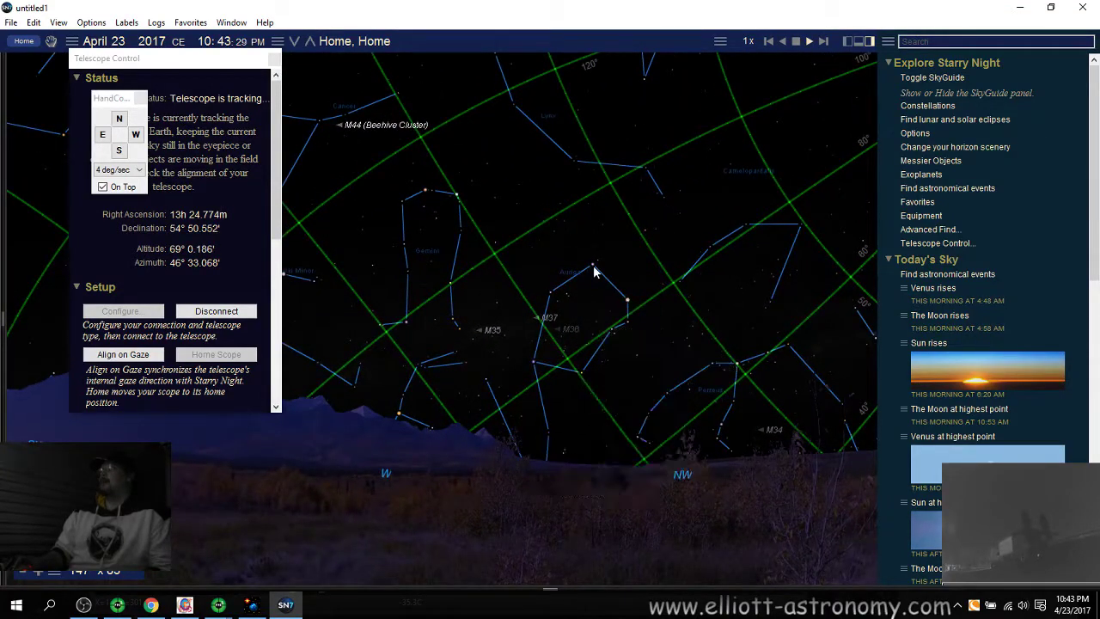
drag(618, 218, 616, 255)
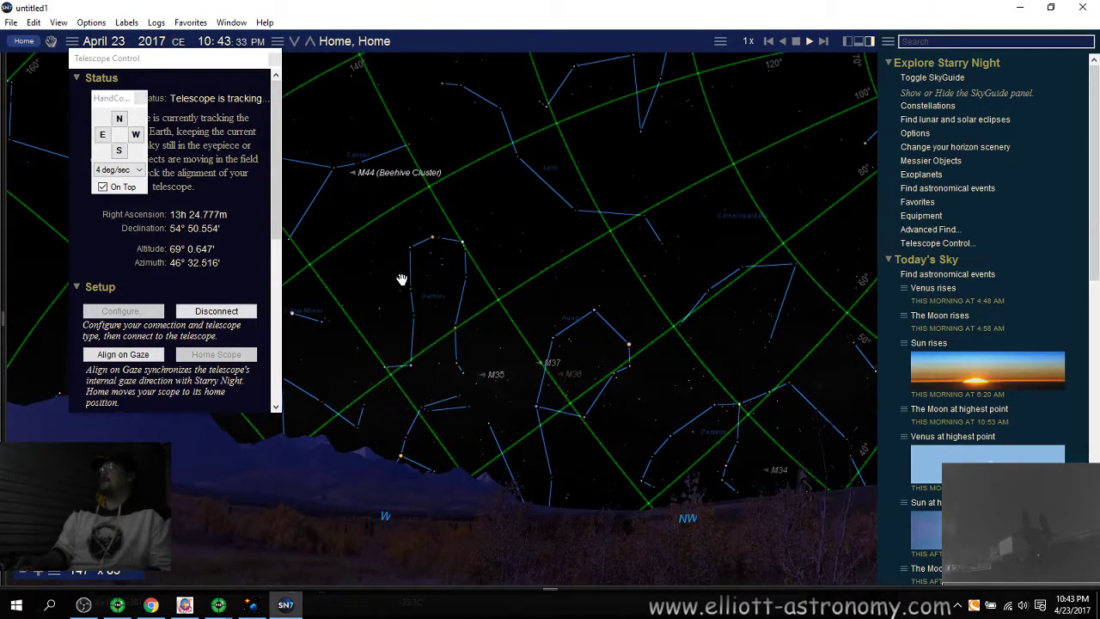
drag(399, 297, 487, 272)
mouse_move(407, 300)
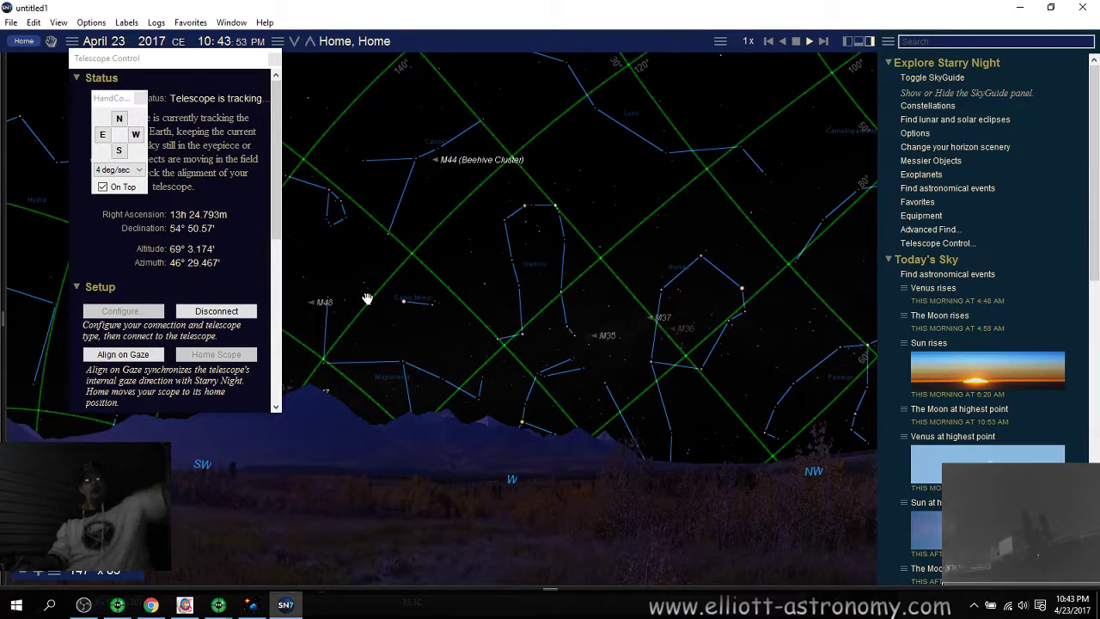
mouse_move(367, 299)
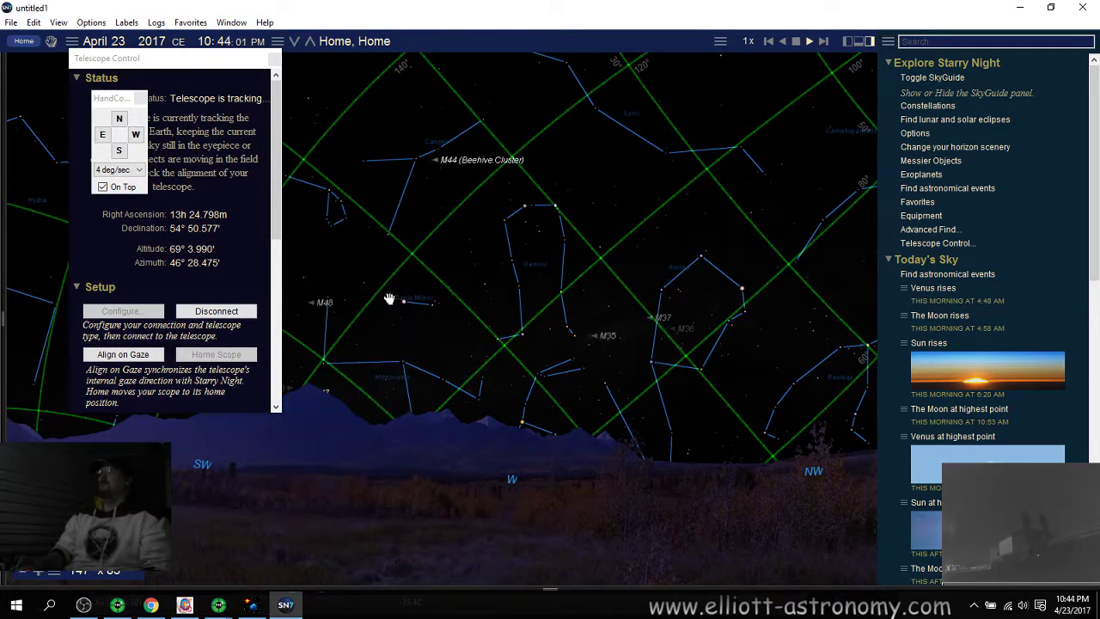
drag(401, 249, 621, 315)
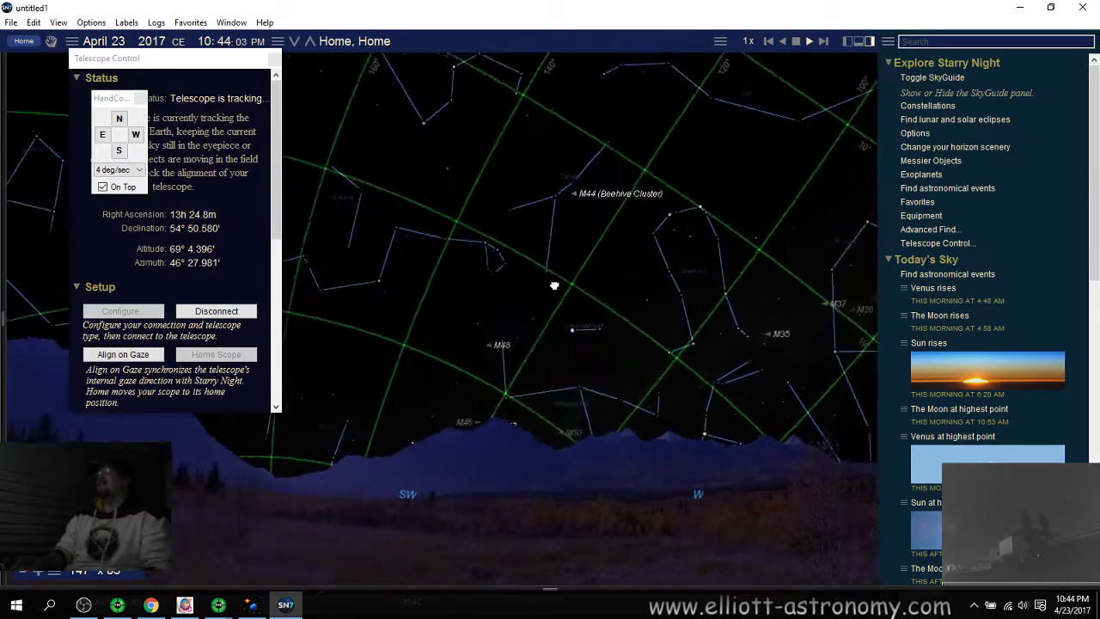
drag(387, 275, 551, 322)
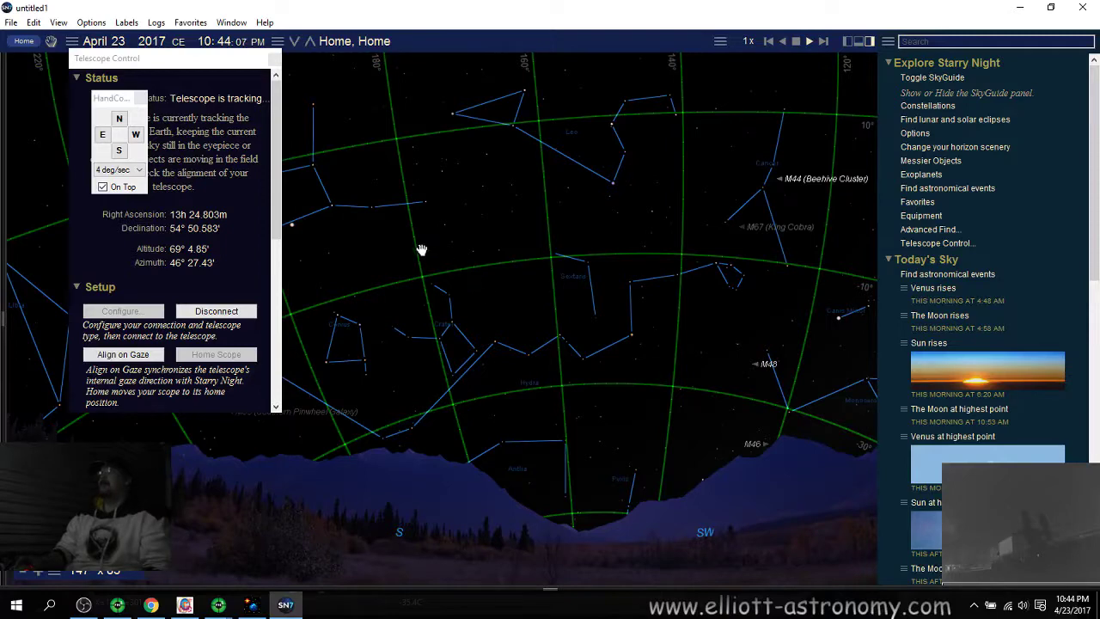
drag(400, 249, 563, 310)
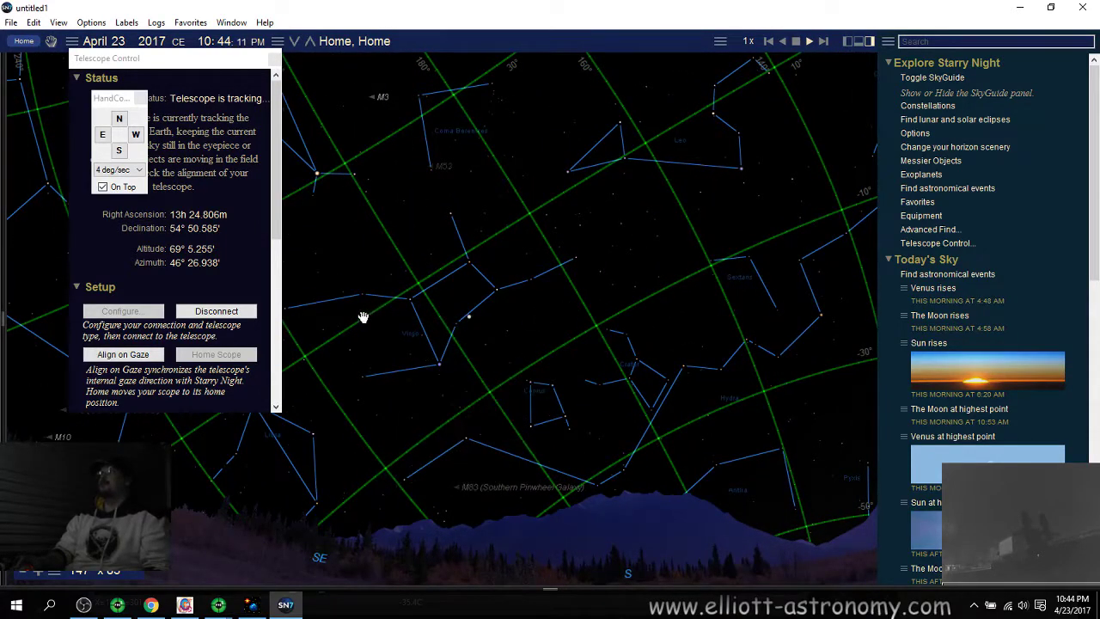
drag(363, 315, 535, 327)
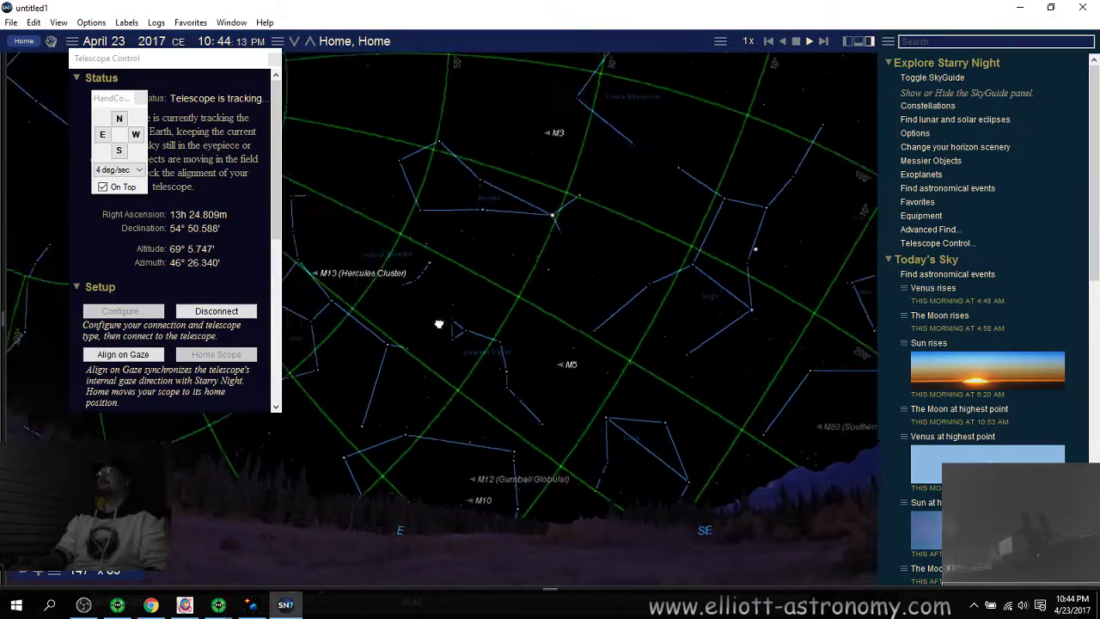
Move the telescope control window clear of the sky chart and inspect M101 and the area around Hercules and Bootes.
drag(193, 62, 271, 567)
drag(355, 233, 393, 319)
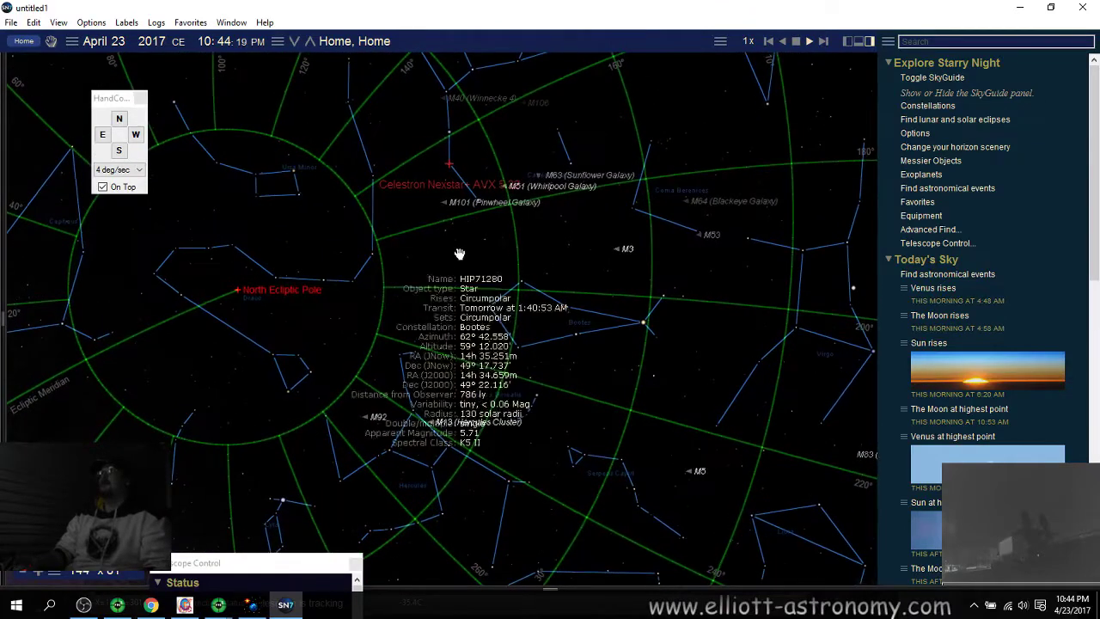
mouse_move(442, 205)
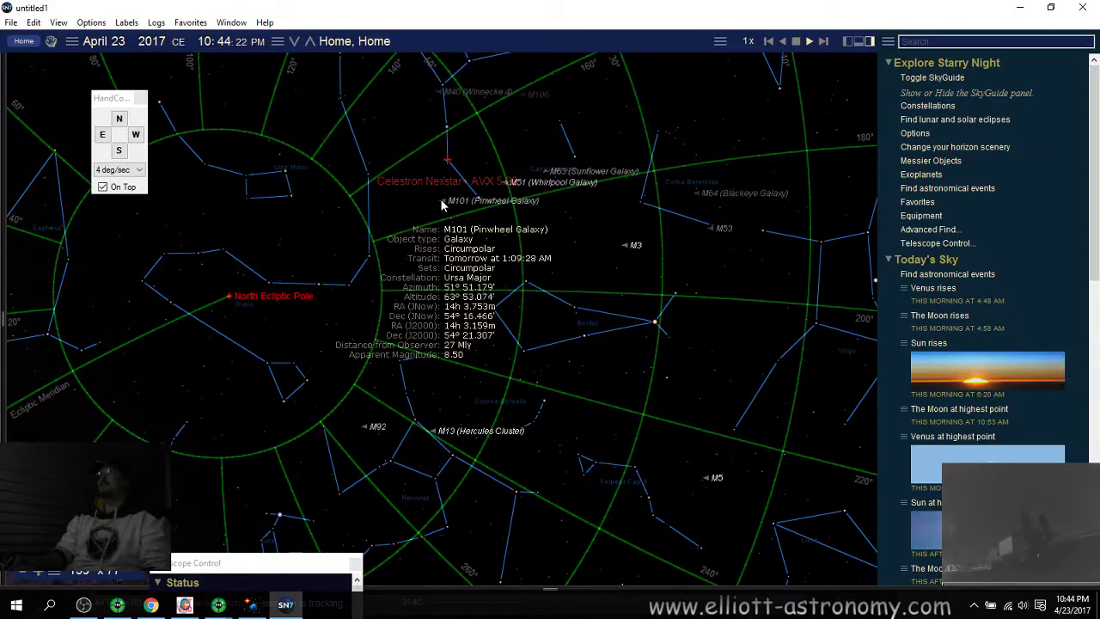
drag(548, 382, 483, 314)
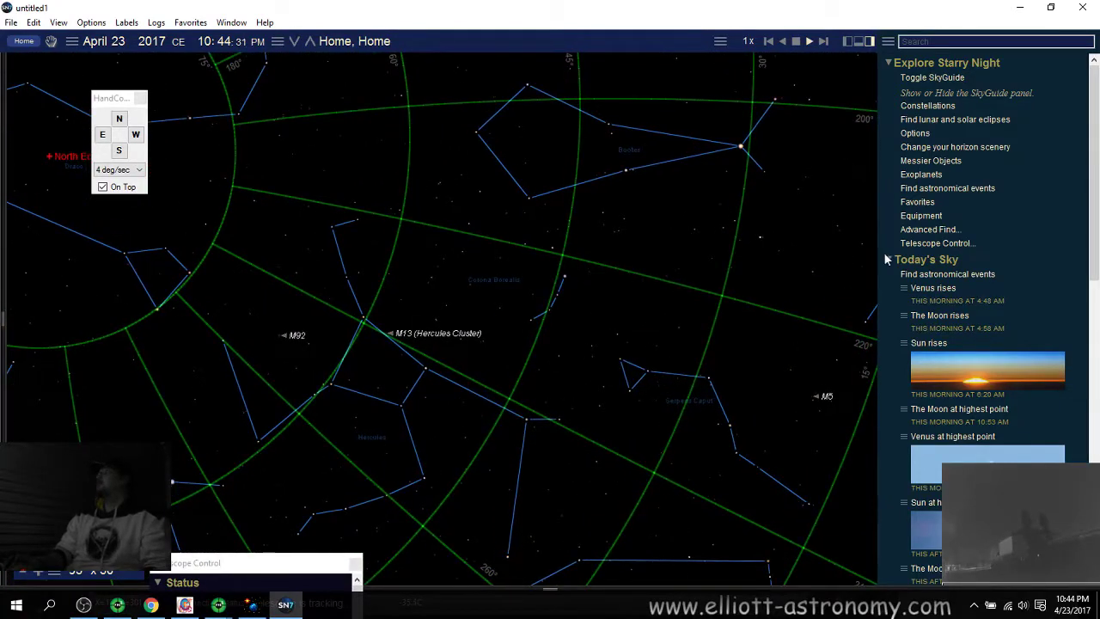
Replace the Messier Objects search with the display options and accept the existing Star Clusters settings.
click(926, 160)
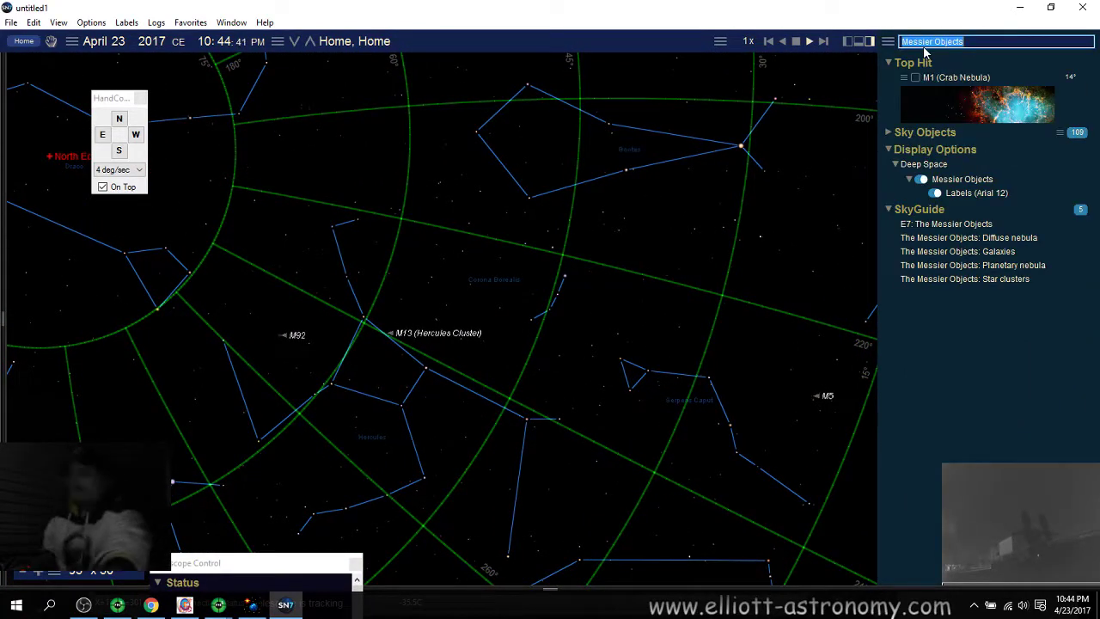
key(BackSpace)
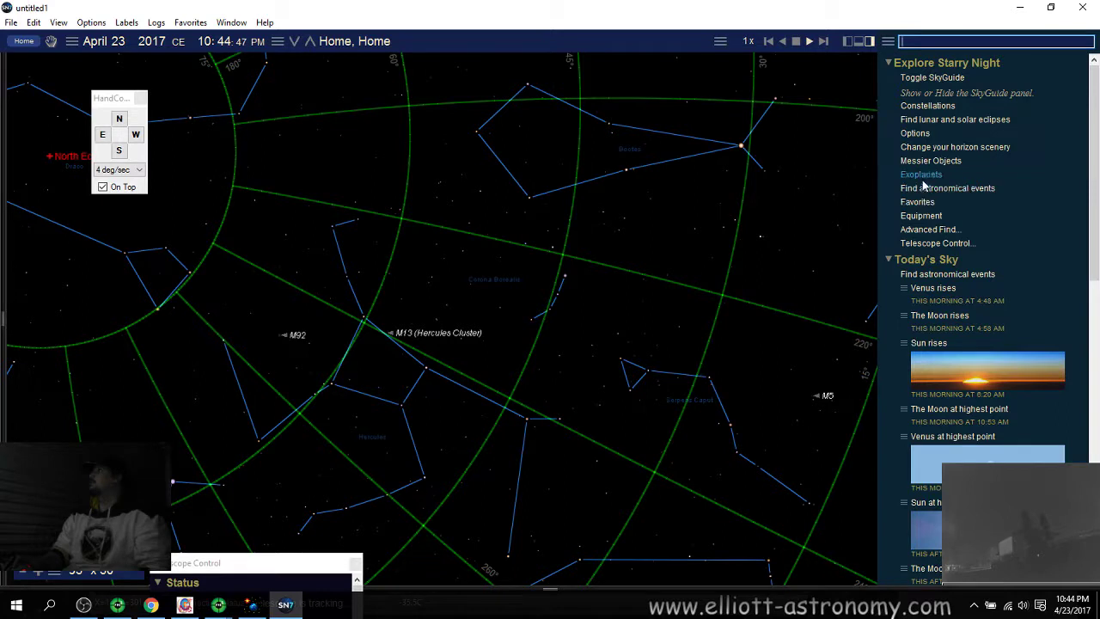
click(915, 133)
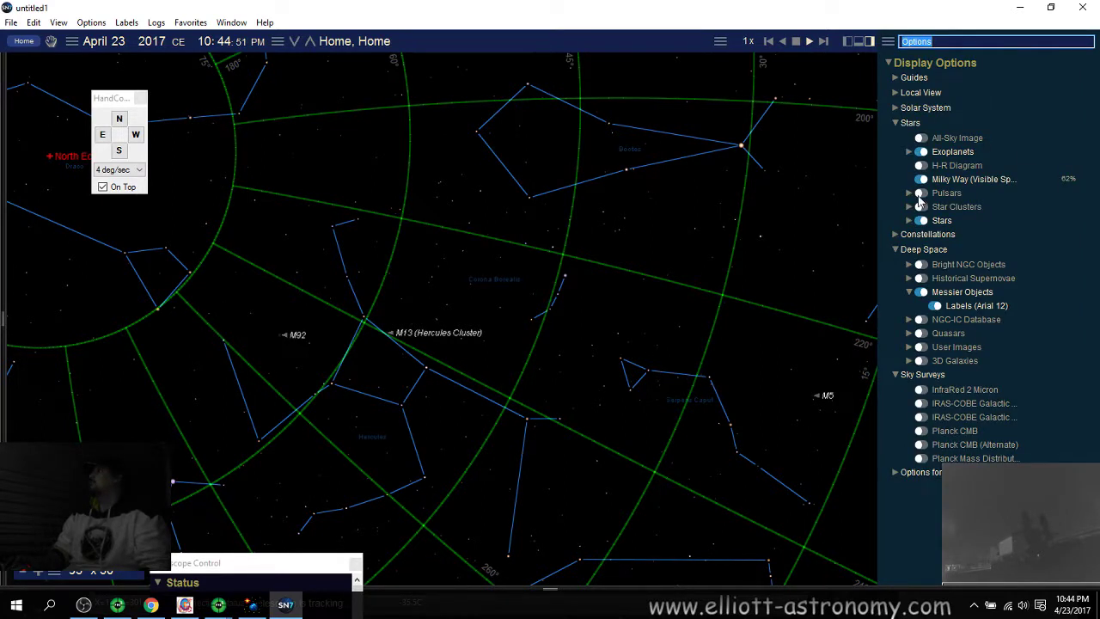
double_click(921, 207)
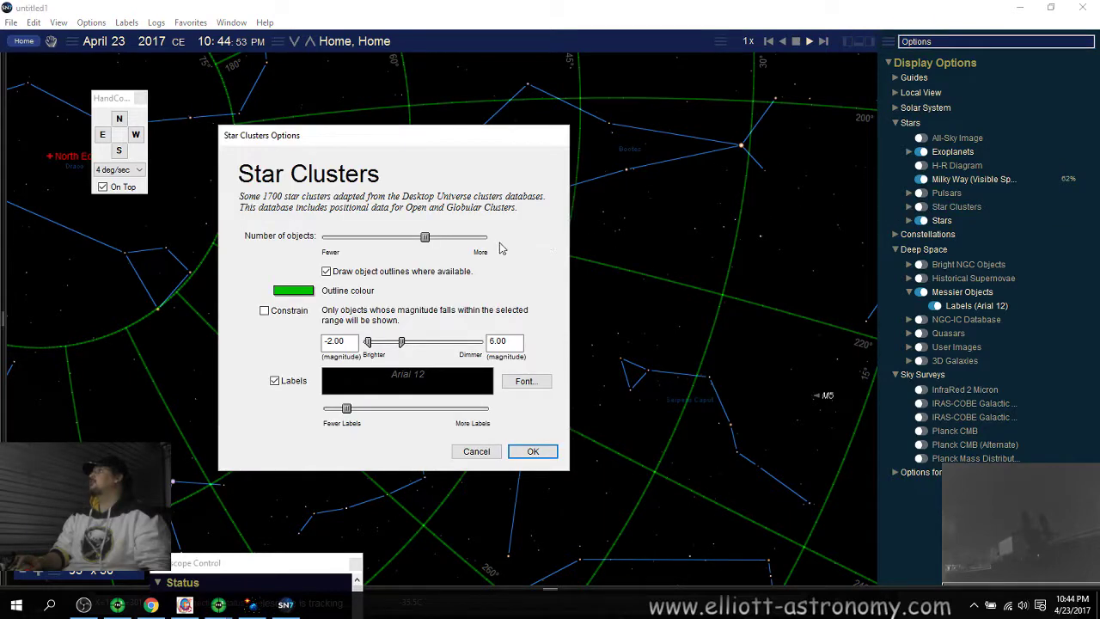
click(529, 452)
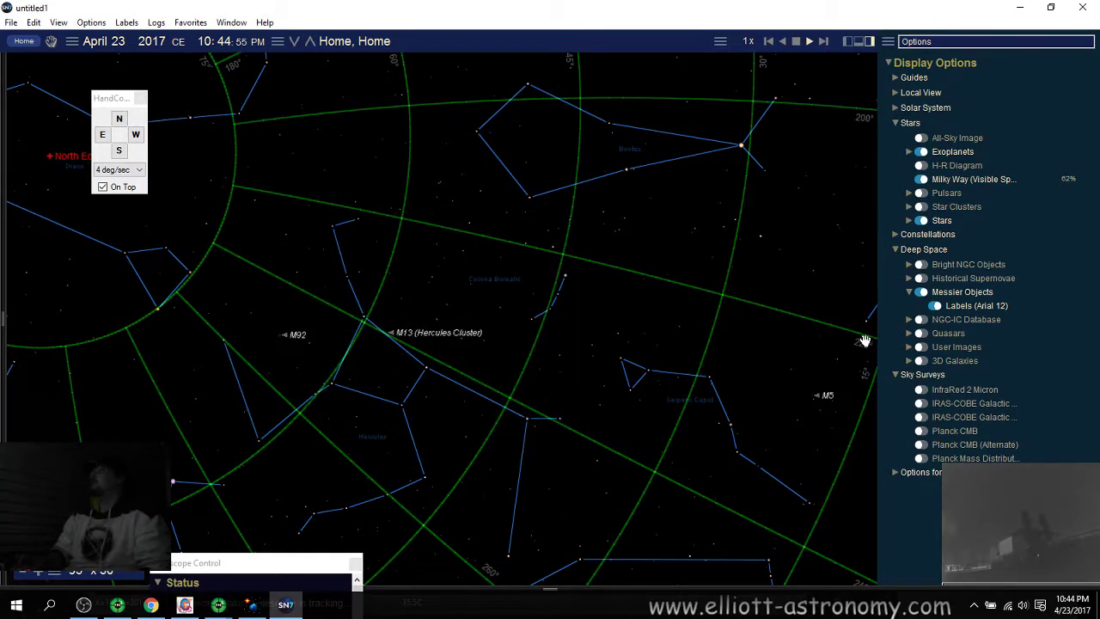
Turn on the display of Bright NGC Objects, Historical Supernovae and the NGC-IC Database on the sky chart.
click(922, 265)
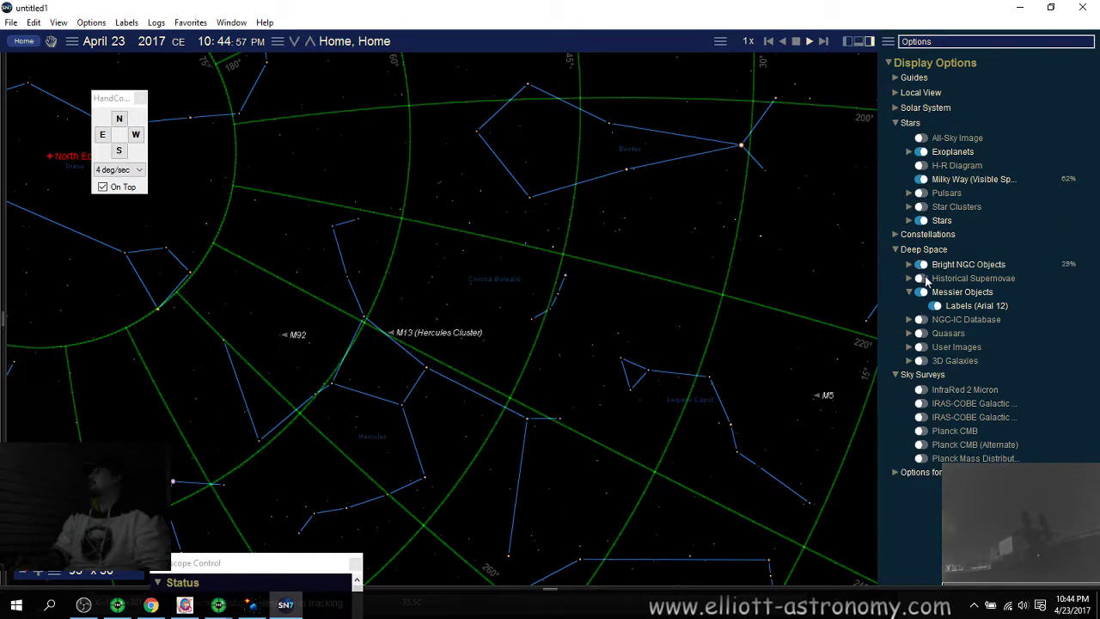
click(922, 279)
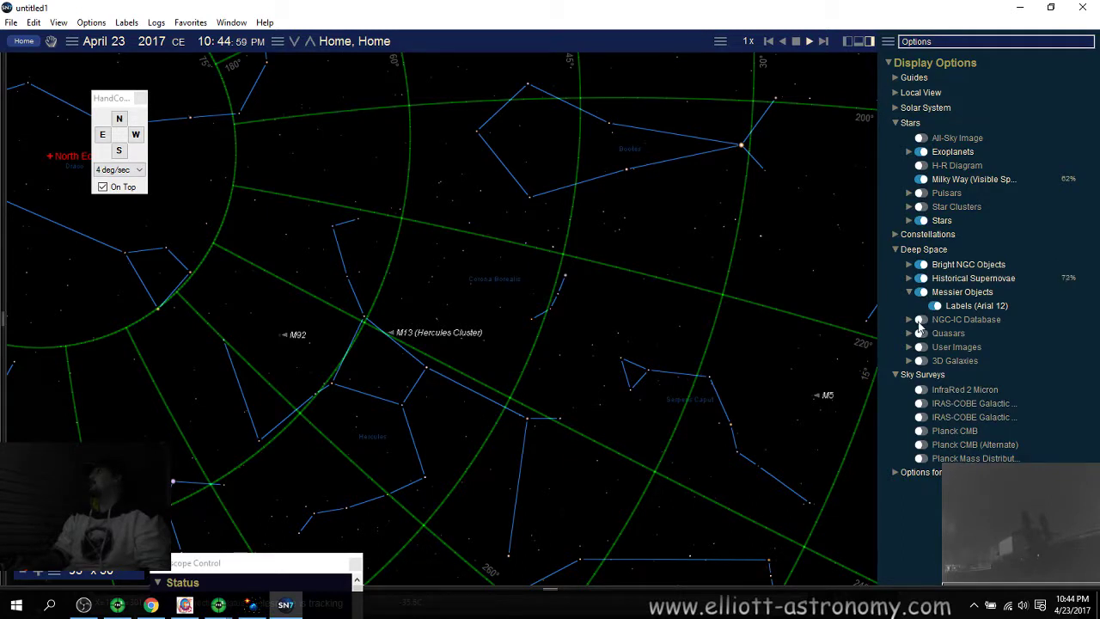
click(921, 321)
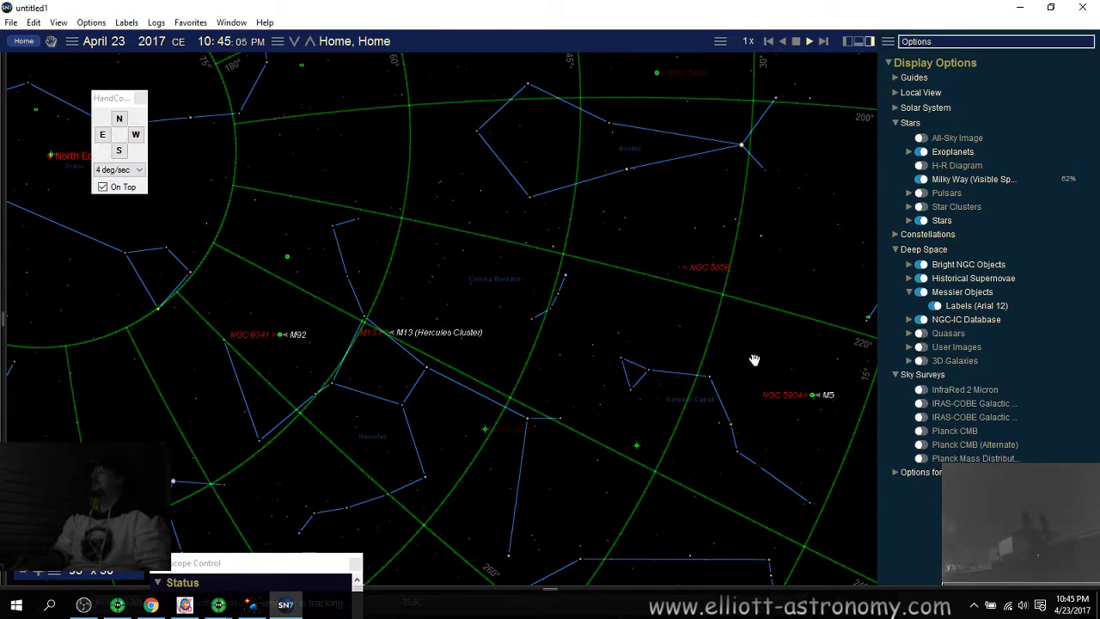
Survey the labelled NGC and Messier objects around the sky, through Camelopardalis, Auriga, Gemini and Cancer to Virgo.
drag(424, 252, 506, 331)
mouse_move(550, 263)
mouse_down()
mouse_move(550, 361)
mouse_move(542, 253)
mouse_up()
drag(543, 335, 594, 249)
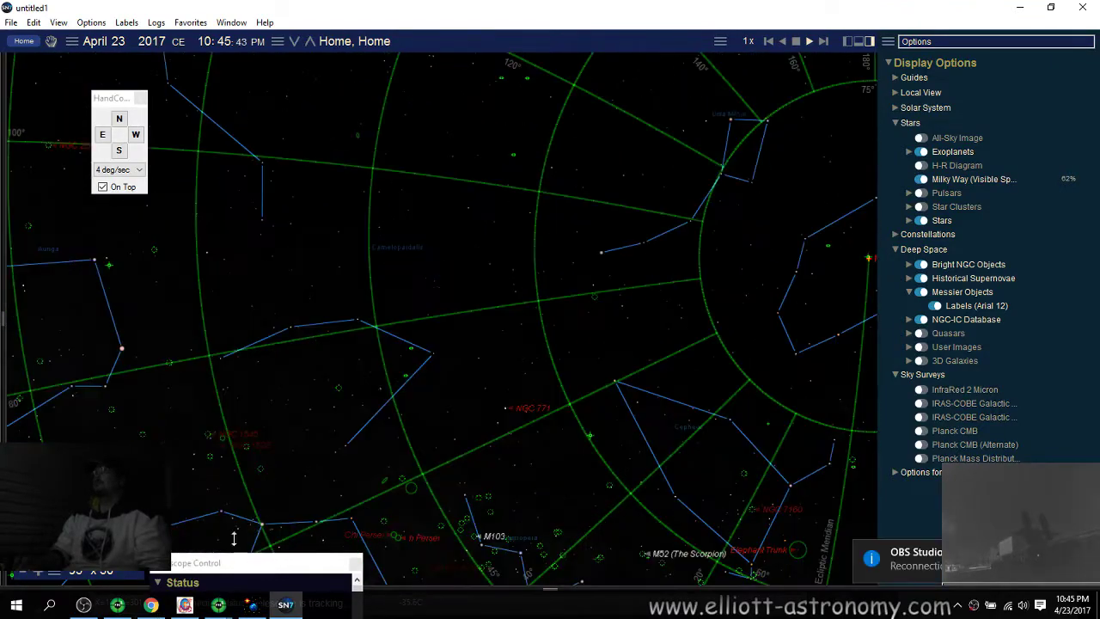
drag(418, 295, 601, 363)
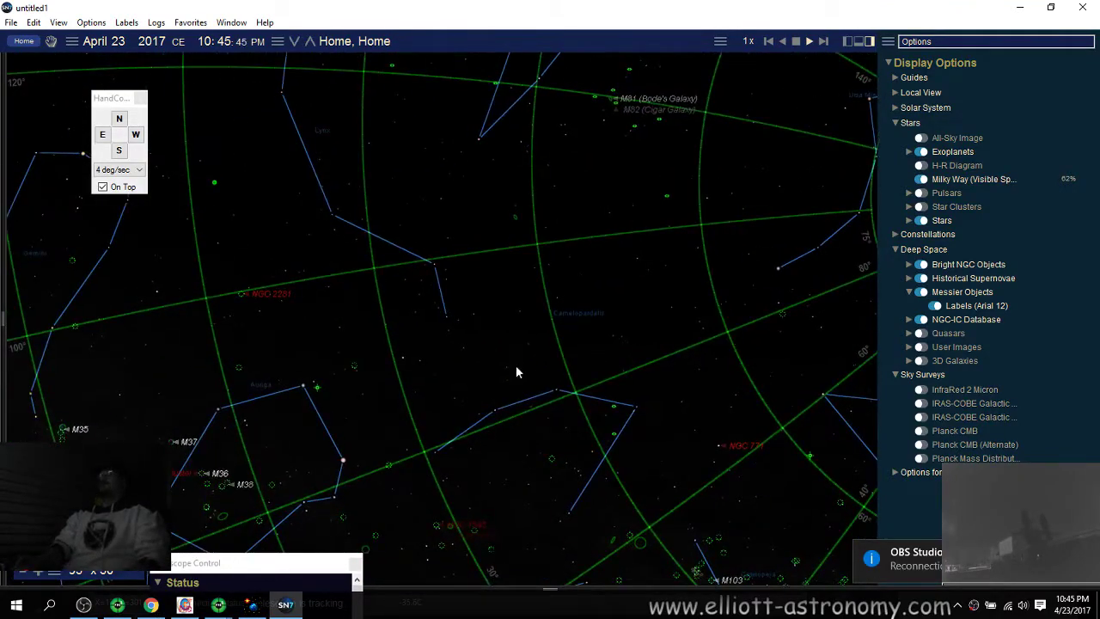
mouse_move(341, 358)
mouse_down()
mouse_move(430, 346)
mouse_move(432, 300)
mouse_up()
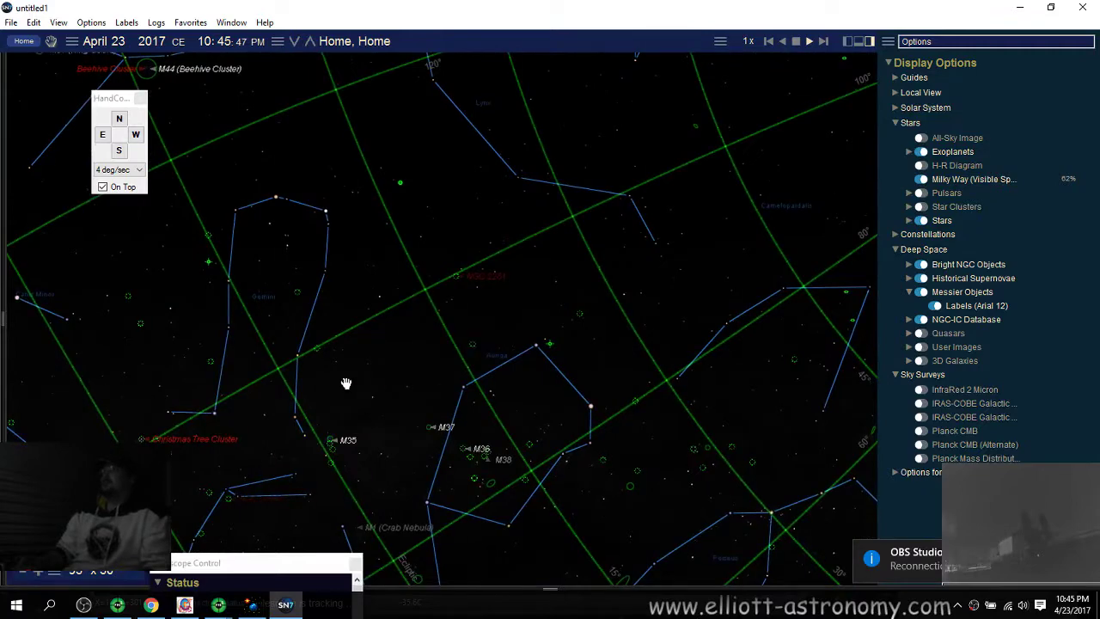
drag(346, 381, 643, 314)
drag(309, 319, 545, 392)
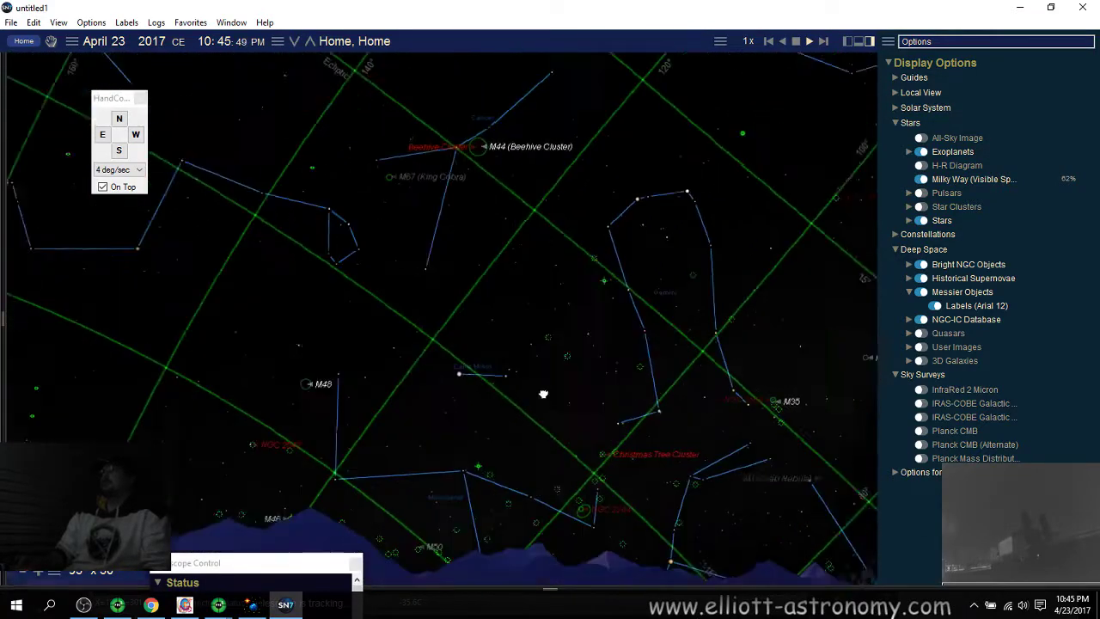
drag(311, 319, 535, 344)
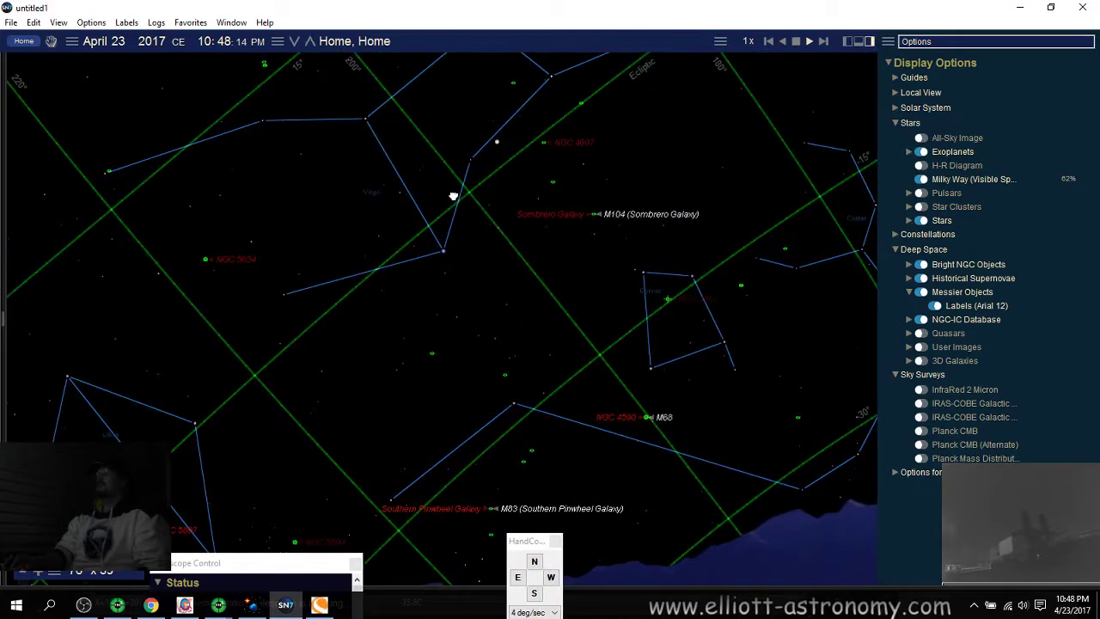
Inspect the details of M104 (Sombrero Galaxy) and the deep-sky objects around Virgo and Bootes.
drag(445, 198, 439, 255)
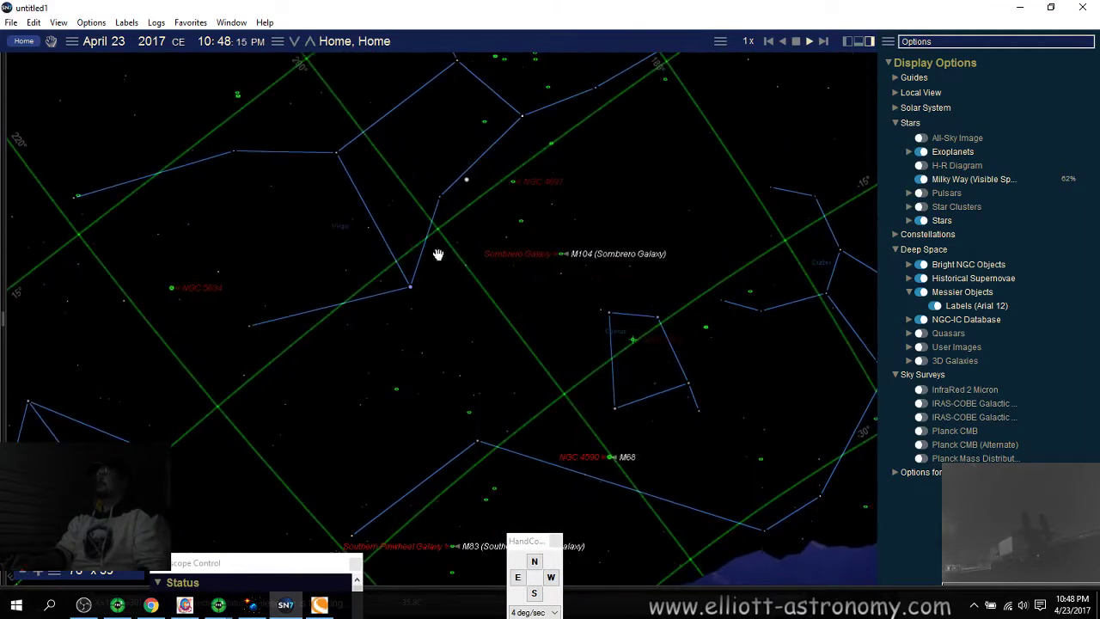
mouse_move(557, 252)
scroll(354, 263, down, 1)
scroll(348, 265, down, 1)
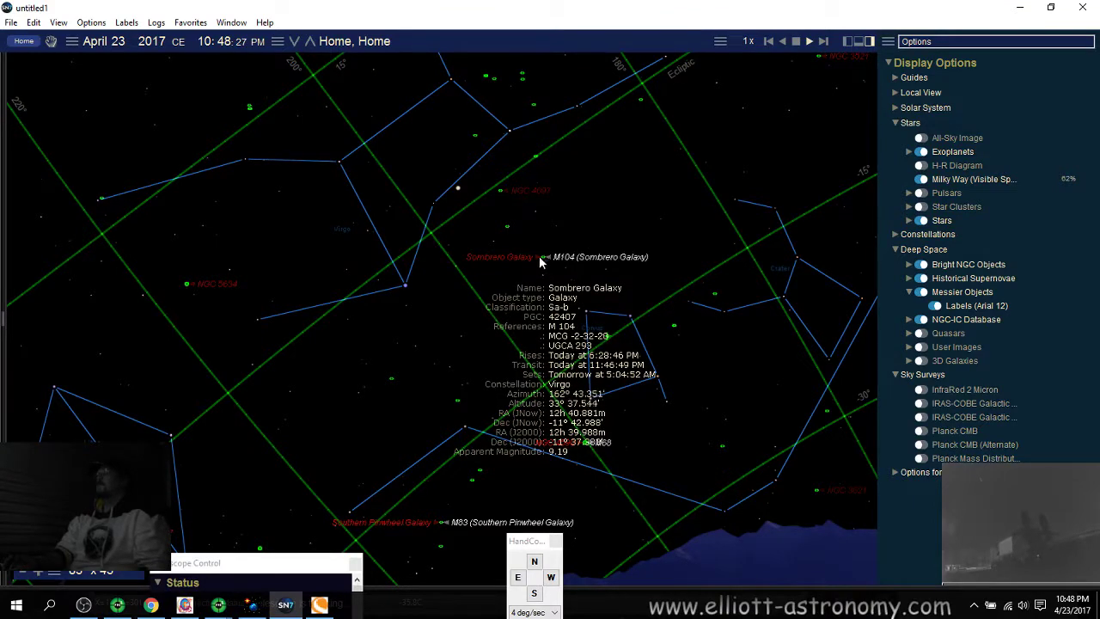
drag(539, 256, 349, 389)
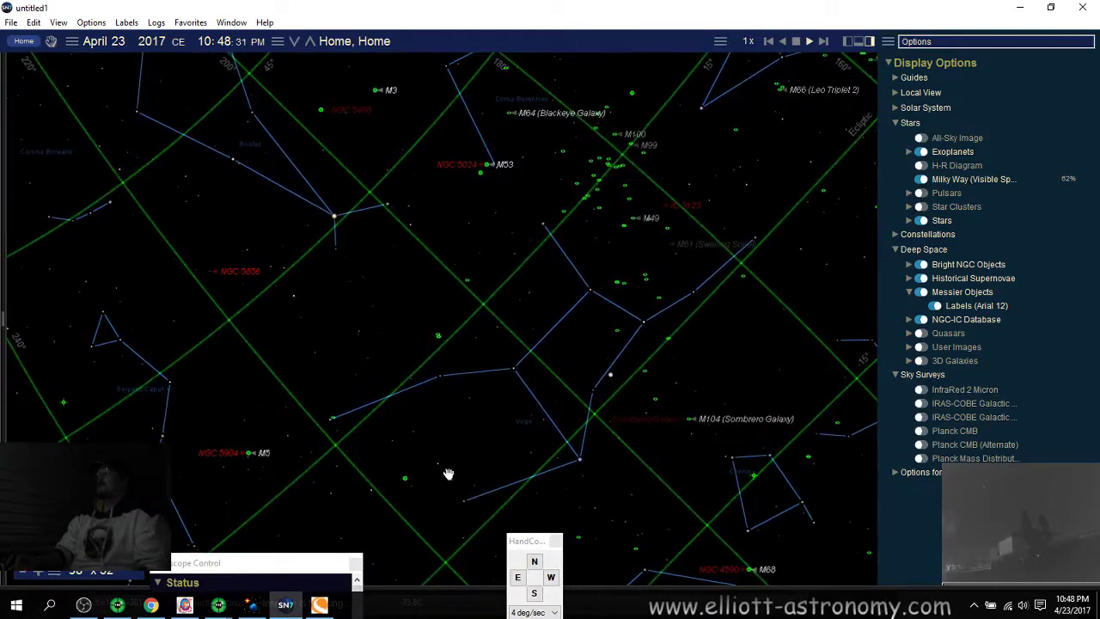
Place the hand control over the sky chart, move the telescope control window off it, and slew the mount south at 4 deg/sec.
drag(519, 544, 324, 263)
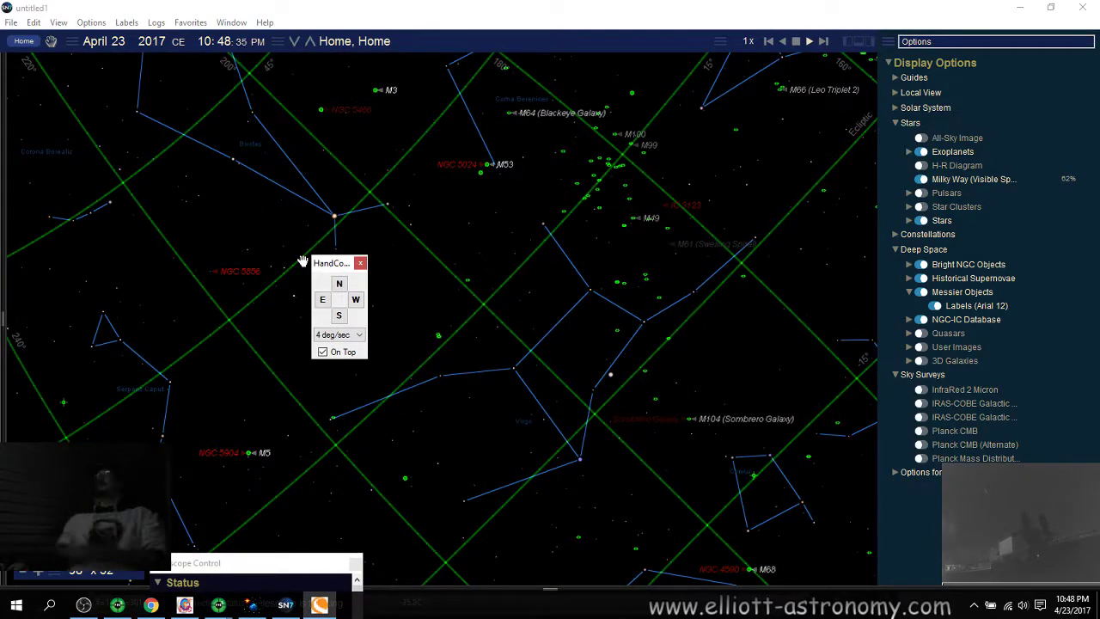
drag(467, 201, 478, 322)
drag(461, 369, 524, 412)
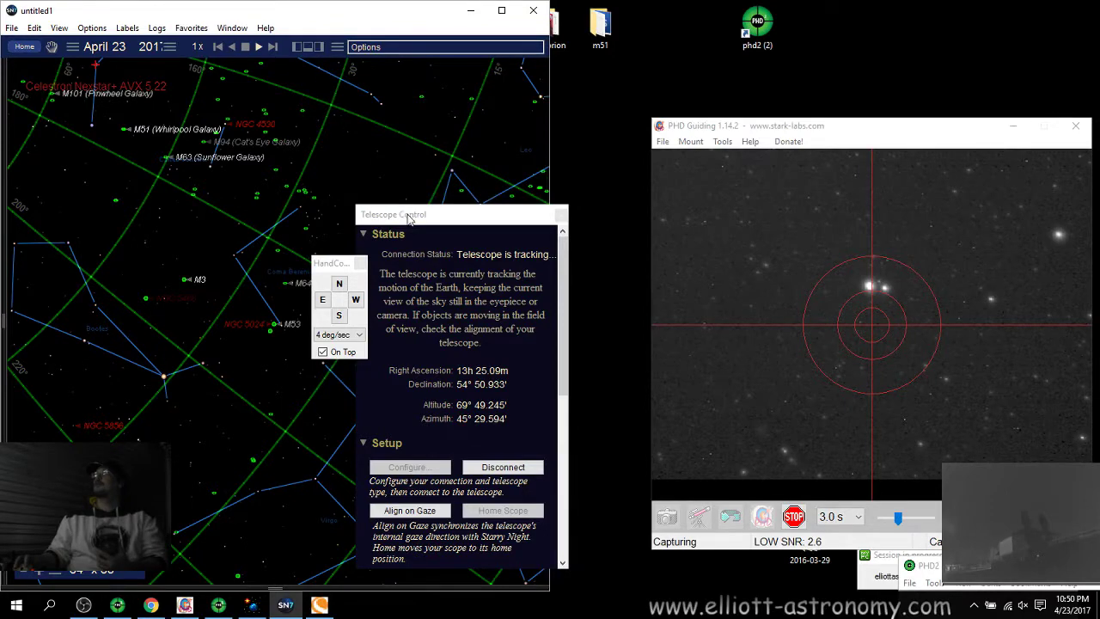
drag(404, 220, 631, 526)
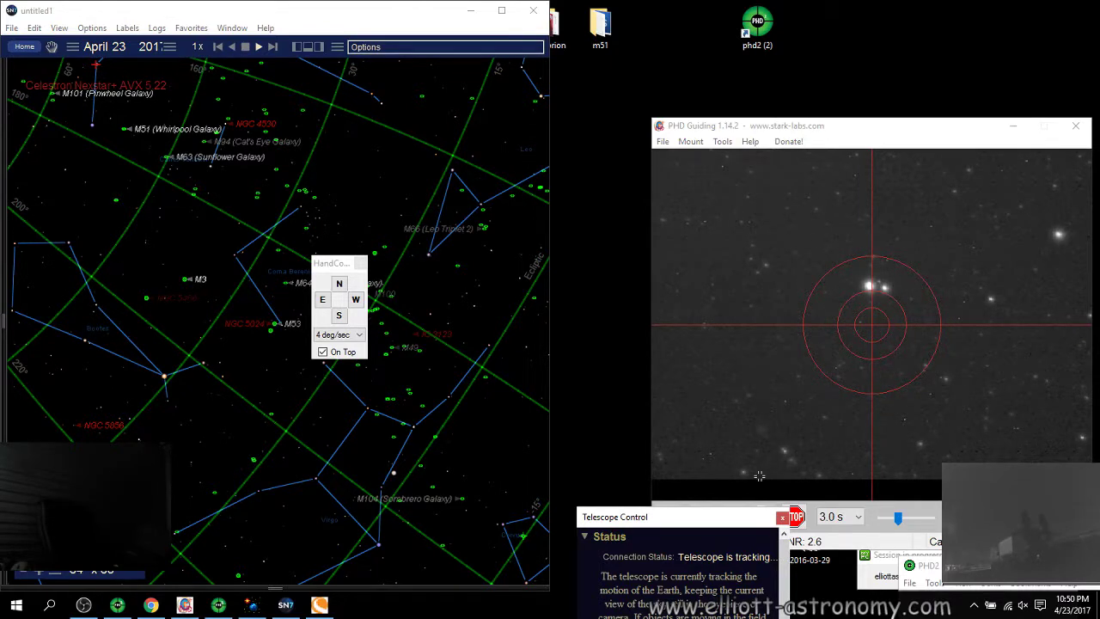
click(339, 317)
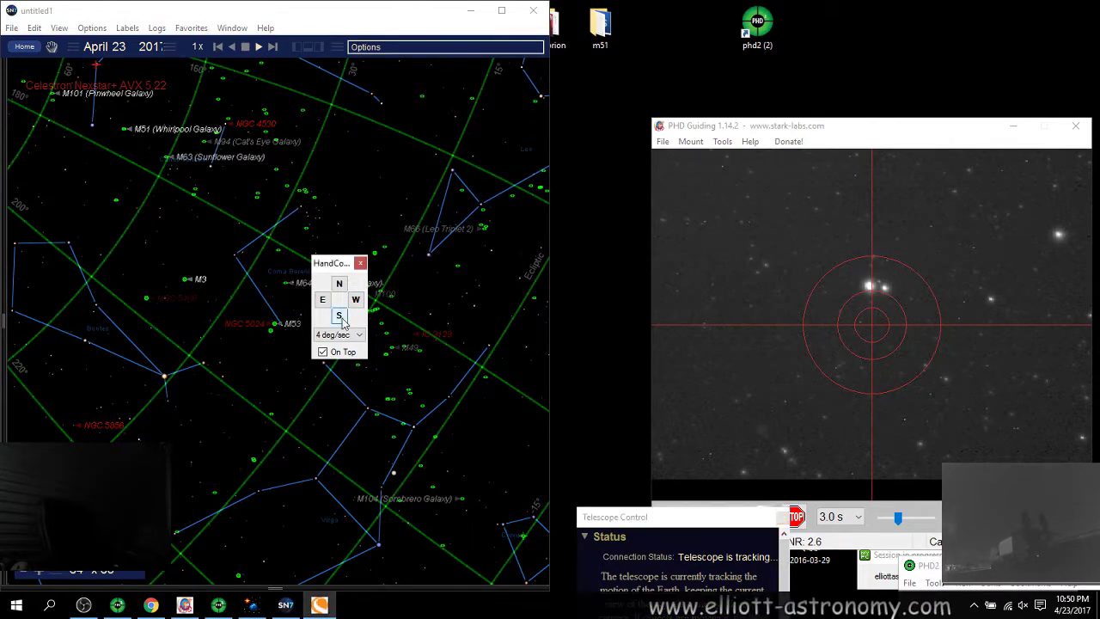